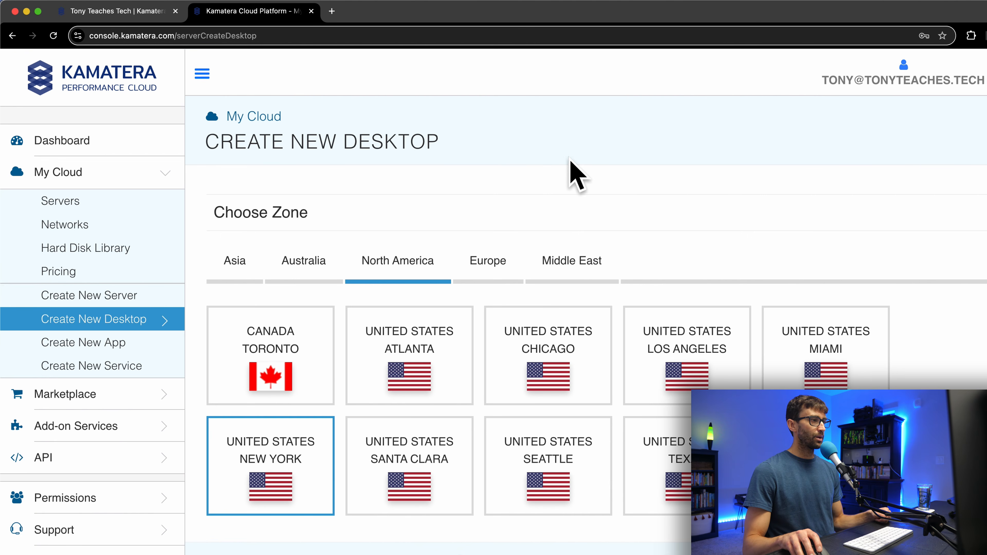
- Choose the United States Atlanta zone and the Windows desktop OS in version windows_10_desktop 64bit
scroll(551, 227, "down", 2)
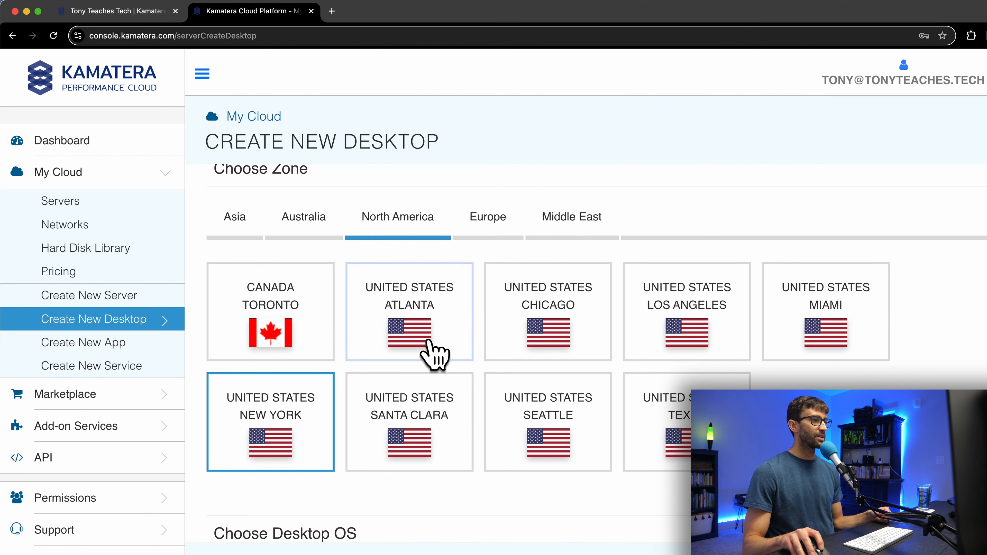
left_click(403, 311)
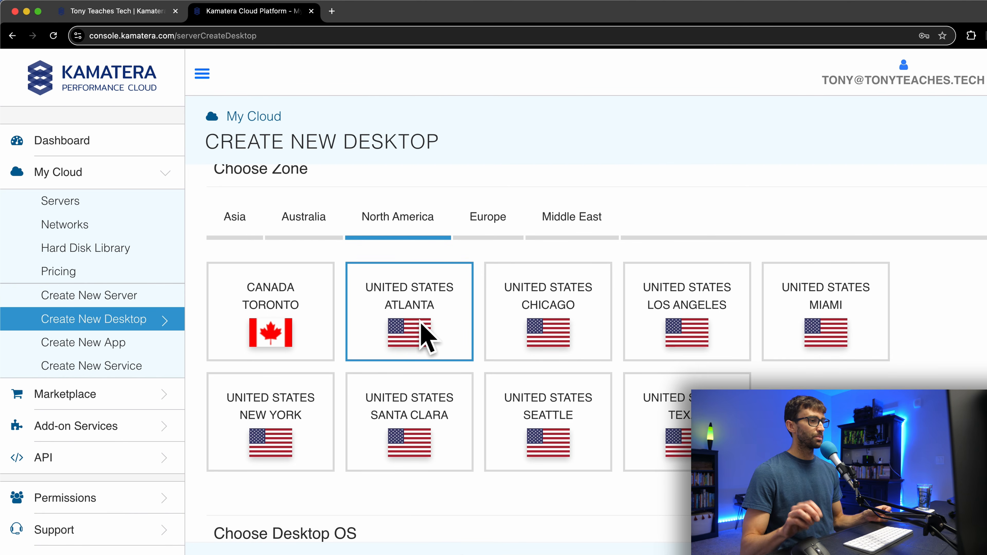
scroll(433, 318, "down", 10)
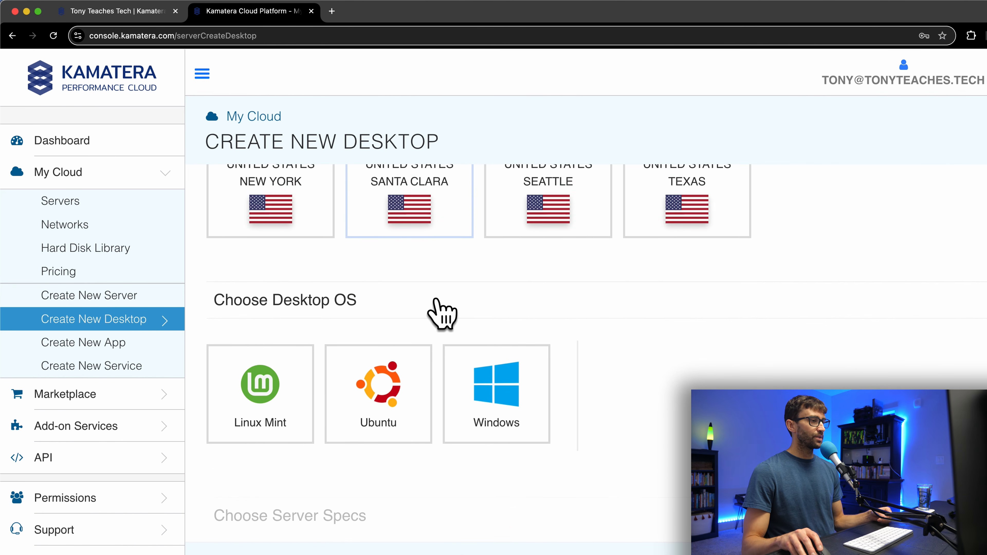
left_click(472, 329)
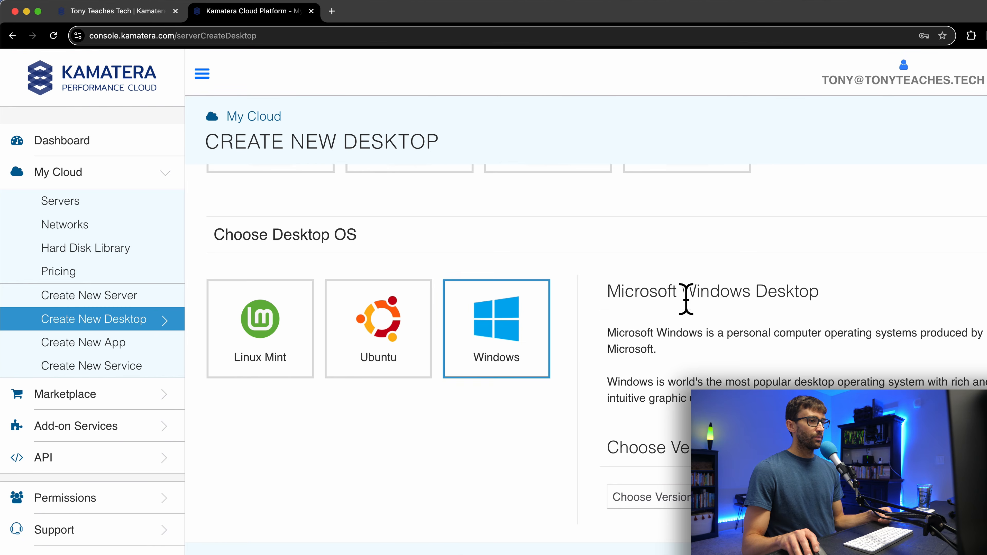
scroll(696, 340, "down", 5)
left_click(696, 340)
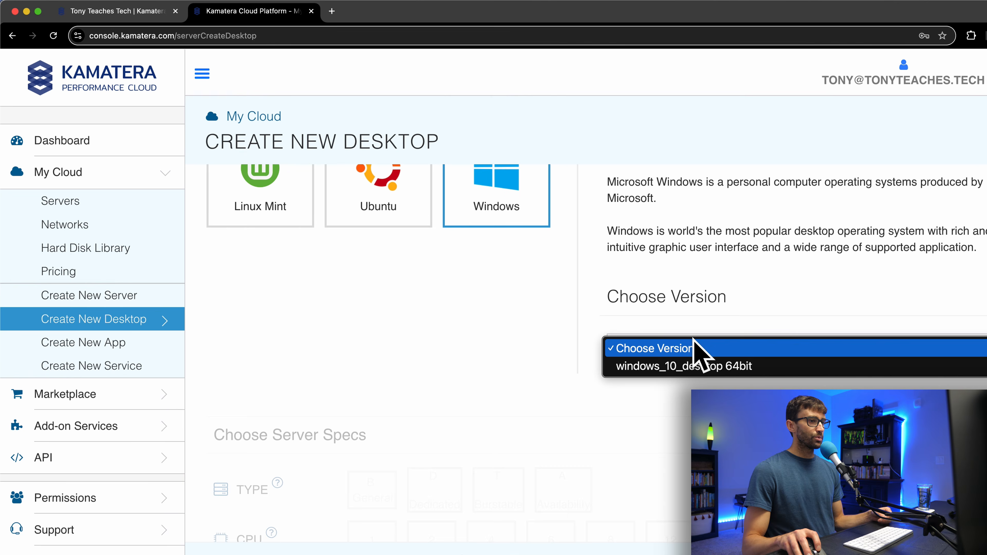
left_click(707, 372)
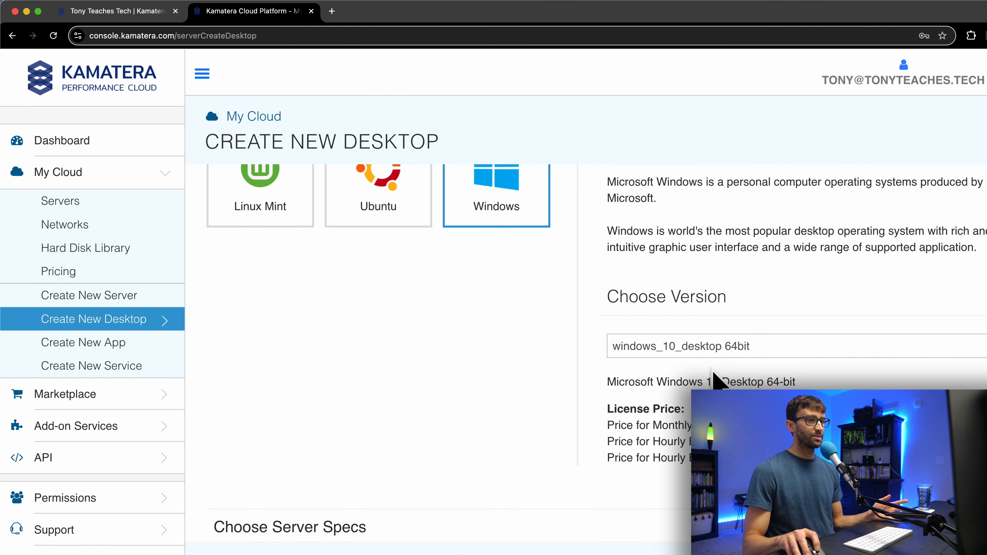
- Review the chosen Windows version's description and its license prices for monthly and hourly billing
scroll(735, 374, "down", 1)
left_click_drag(607, 376, 744, 376)
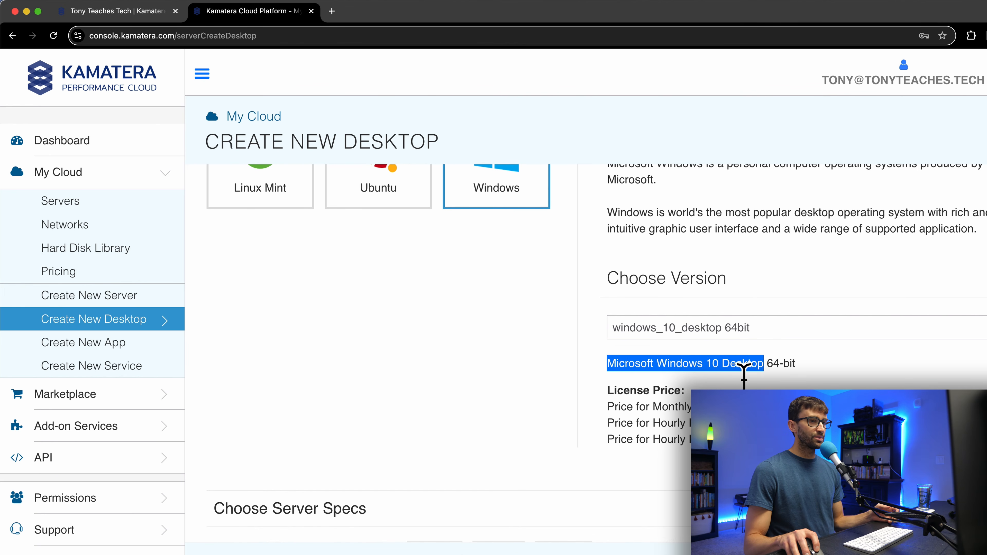
left_click(822, 366)
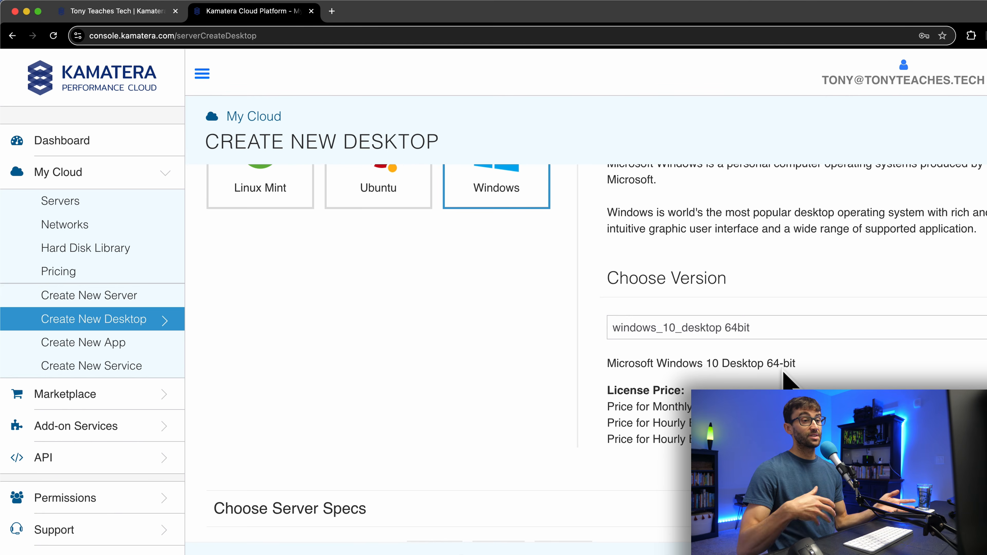
scroll(738, 366, "down", 2)
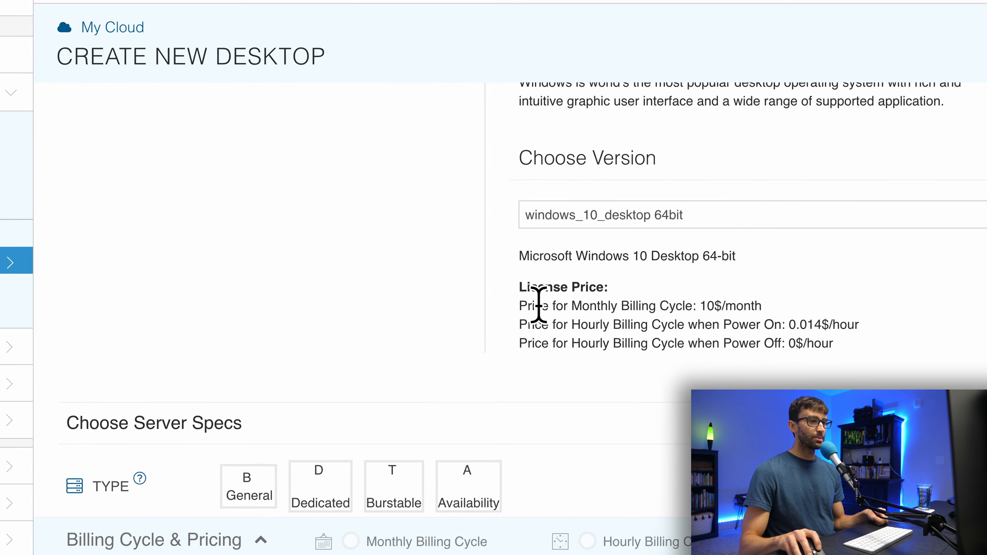
double_click(633, 344)
left_click(578, 220)
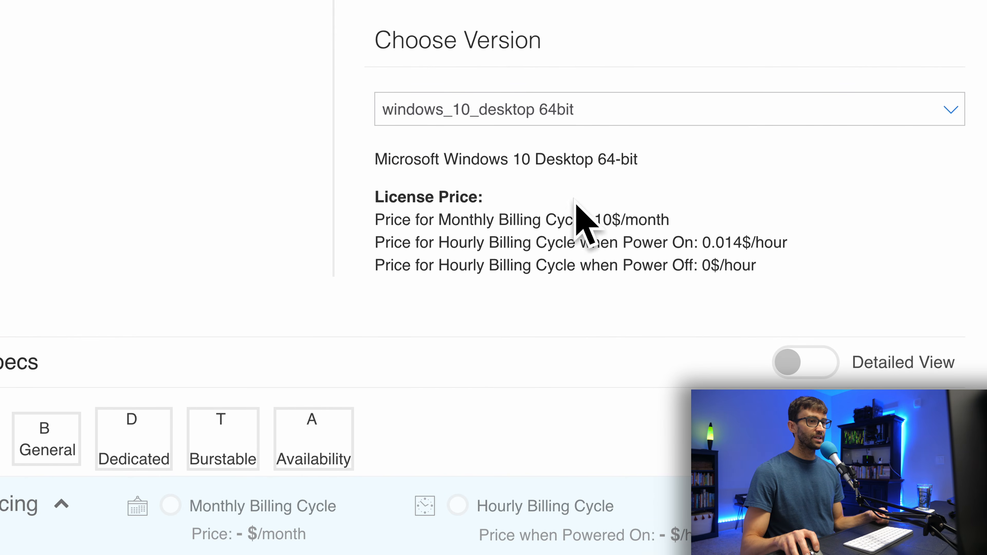
left_click_drag(596, 221, 668, 220)
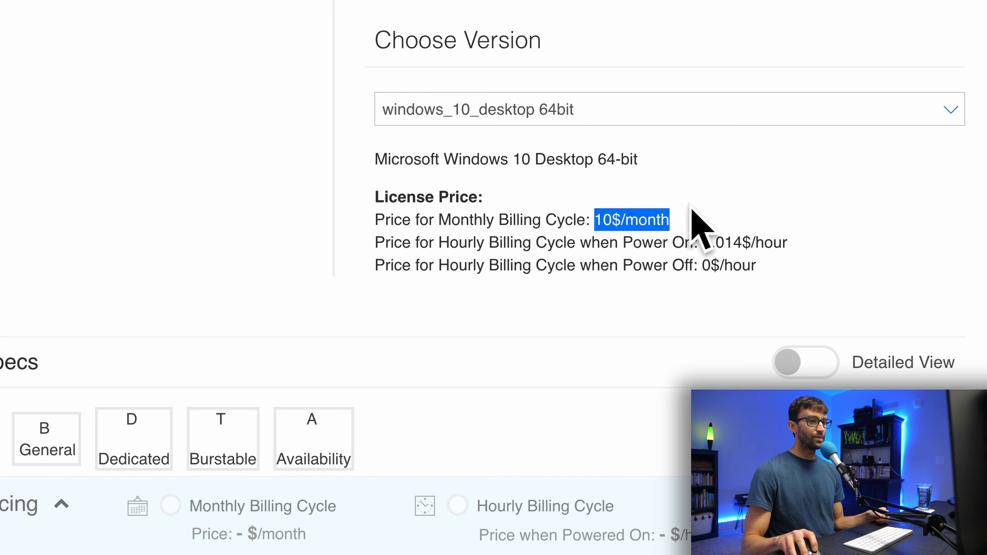
left_click(626, 255)
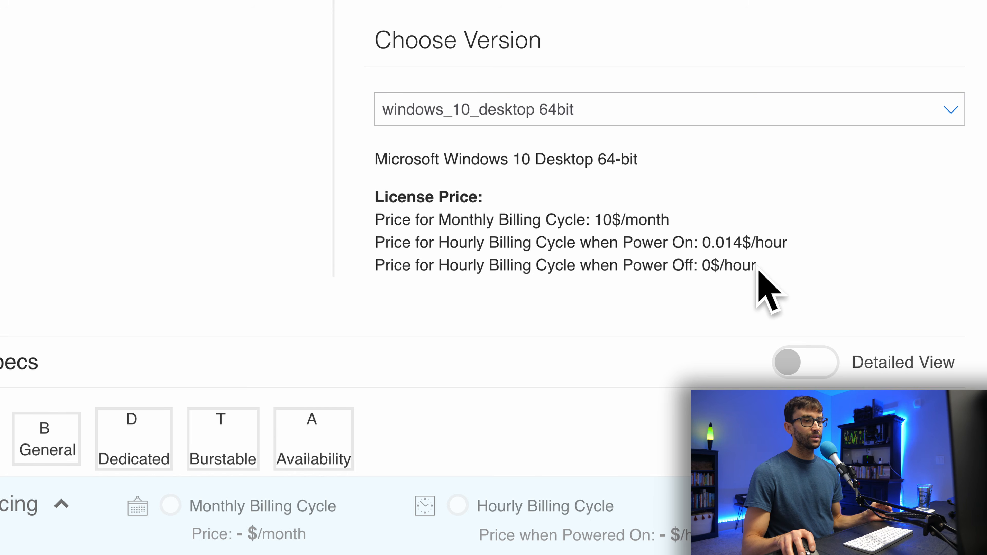
left_click_drag(770, 268, 645, 279)
left_click_drag(699, 255, 793, 243)
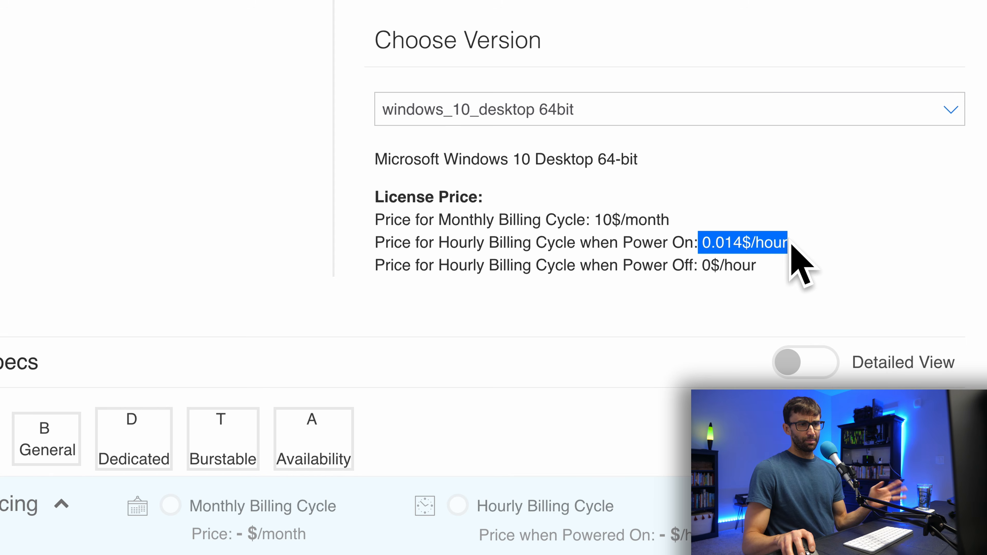
left_click(767, 265)
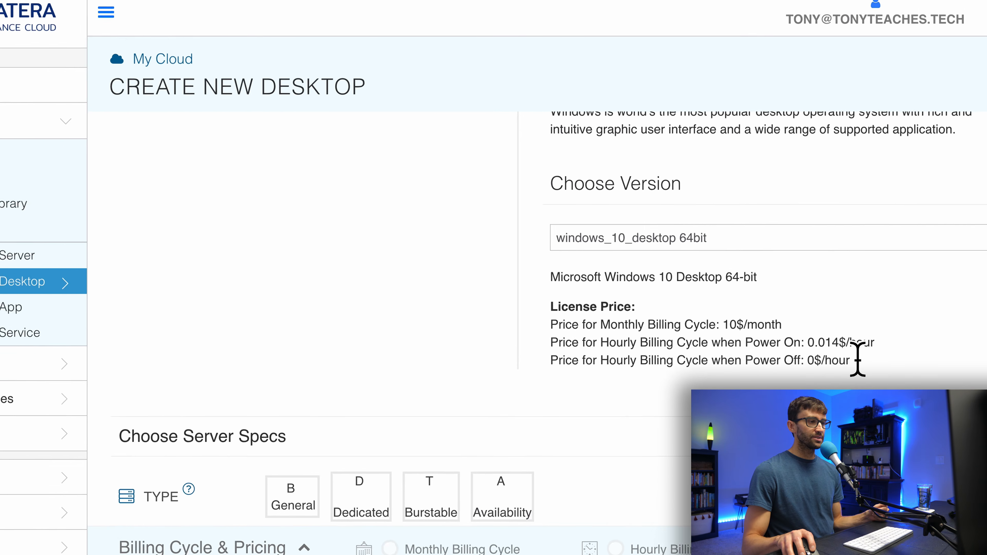
- Configure the server specs as Availability type with 1 CPU, 2GB RAM and a 30GB SSD disk
scroll(667, 237, "down", 5)
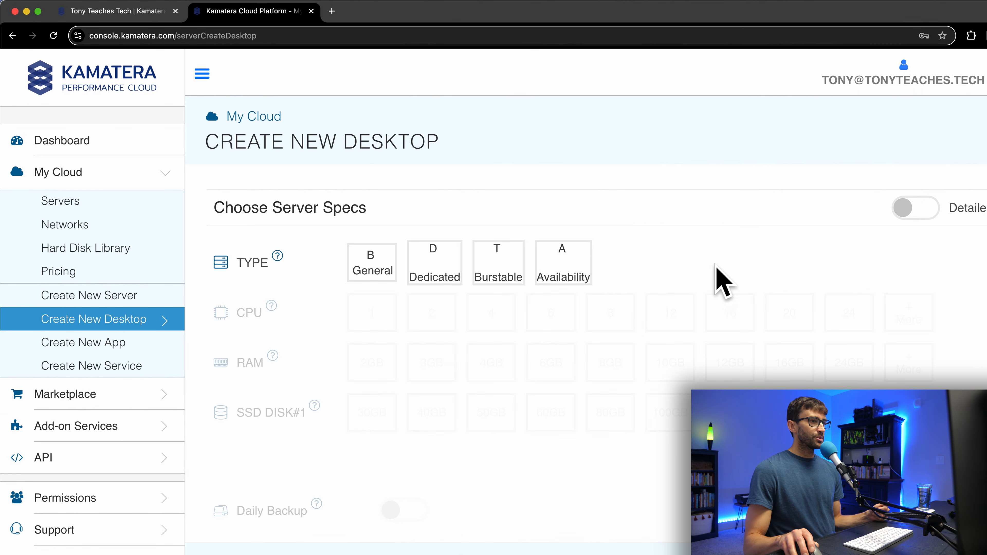
left_click(573, 269)
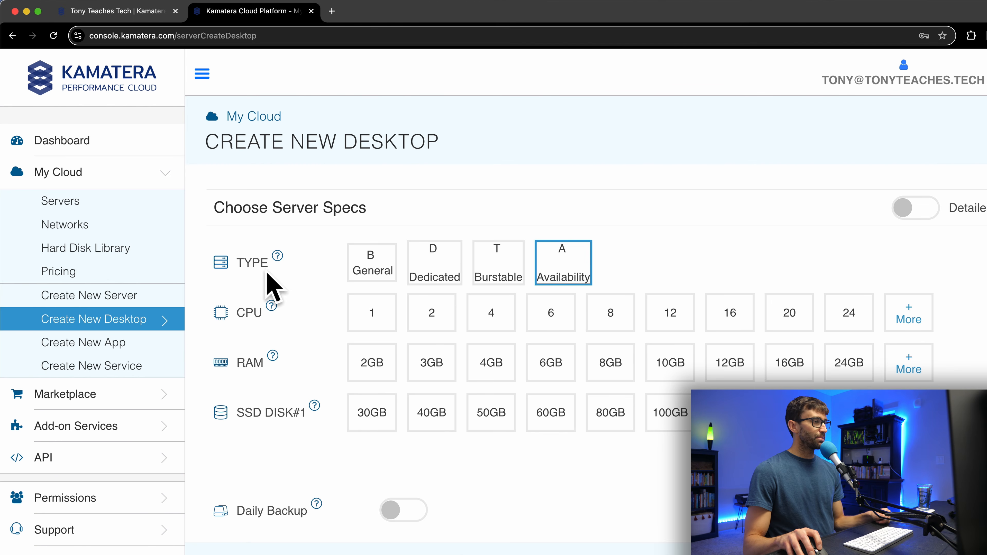
left_click(375, 319)
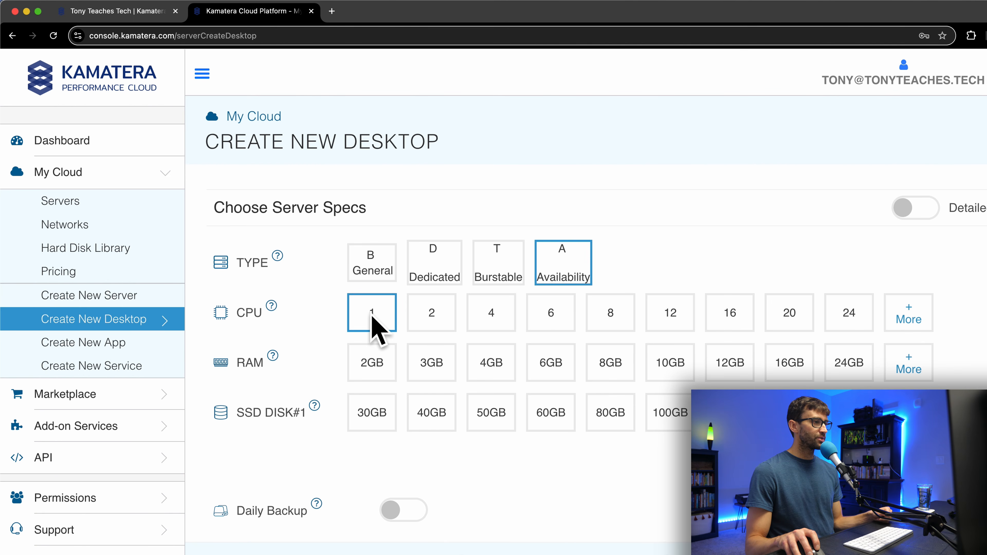
left_click(379, 364)
left_click(380, 414)
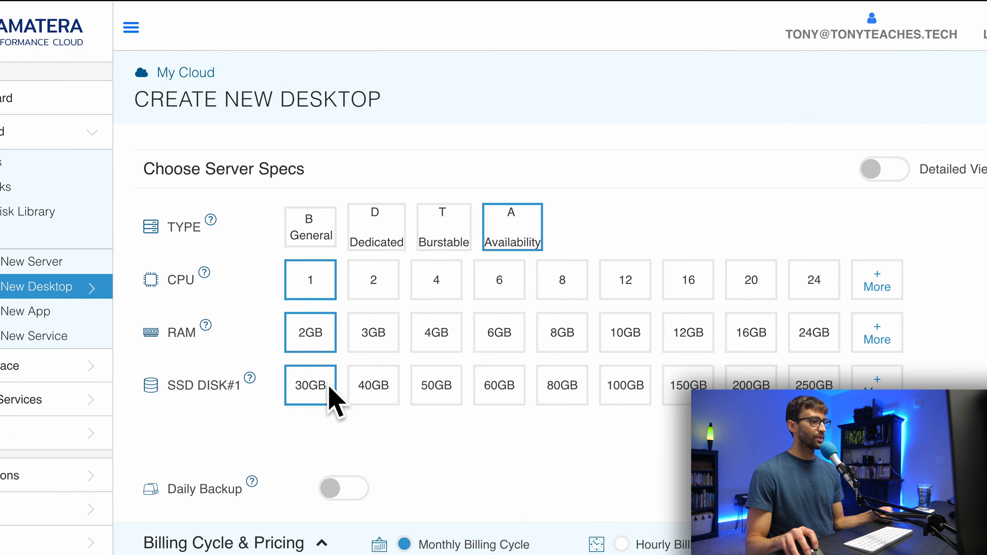
- Switch the networking settings to Advanced Mode and check the available WAN traffic options
scroll(335, 392, "down", 4)
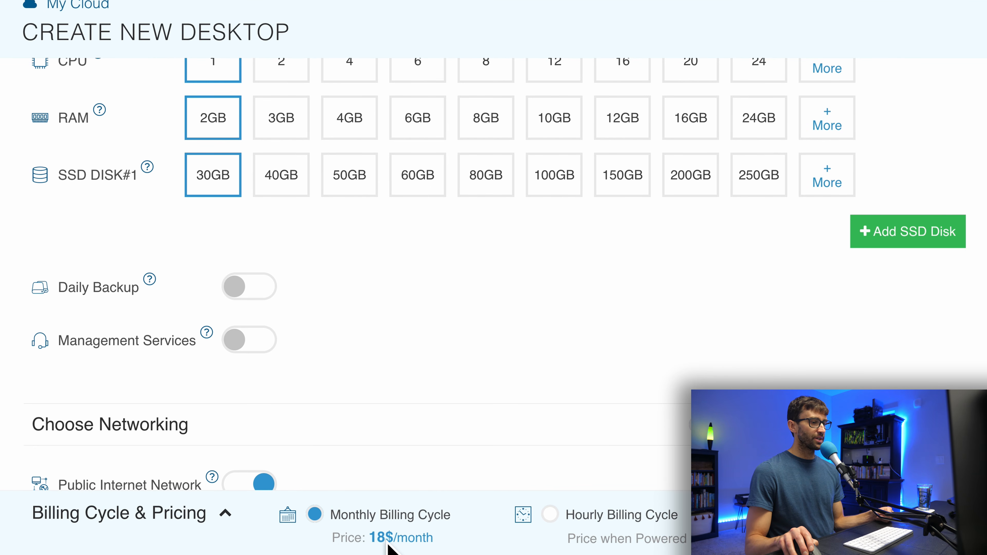
scroll(364, 324, "down", 6)
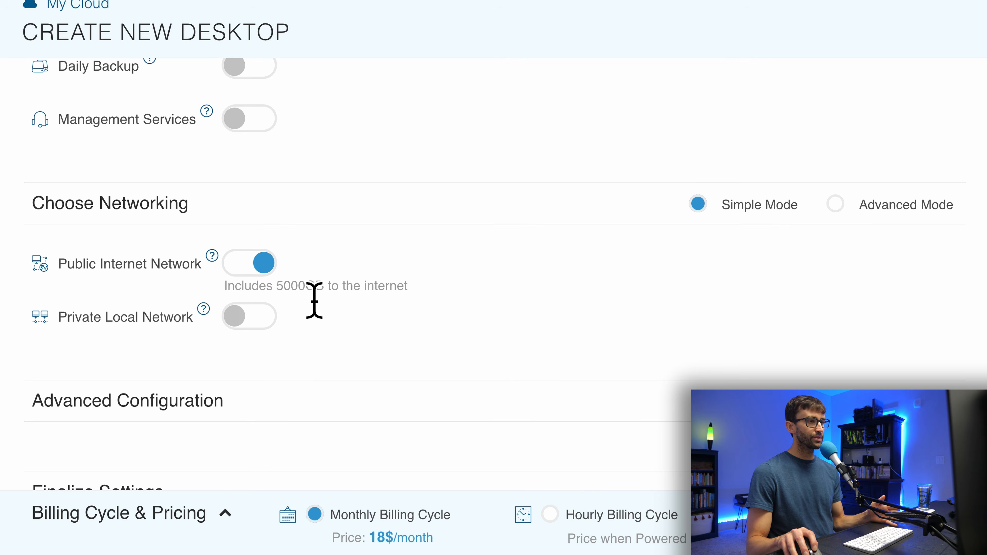
left_click(864, 205)
scroll(537, 292, "down", 1)
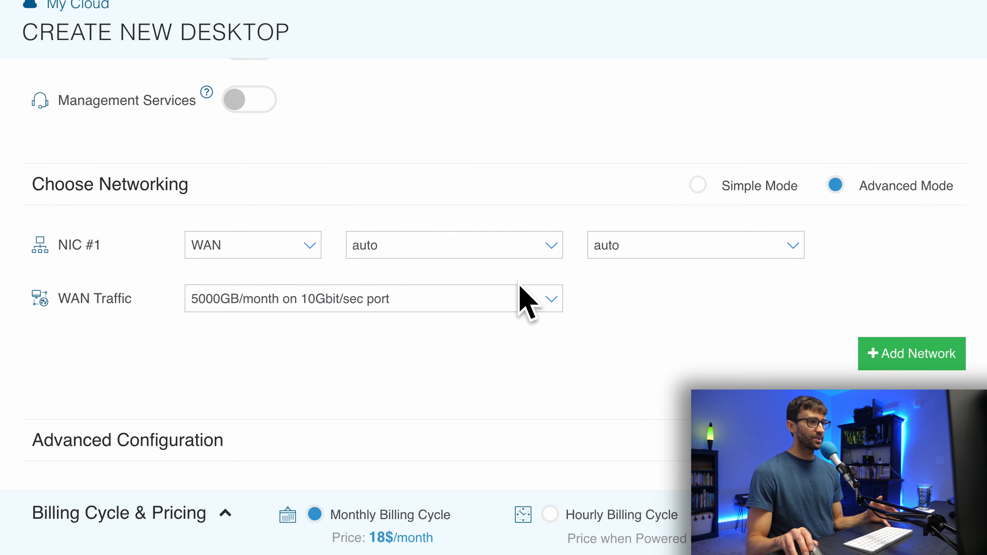
left_click(520, 307)
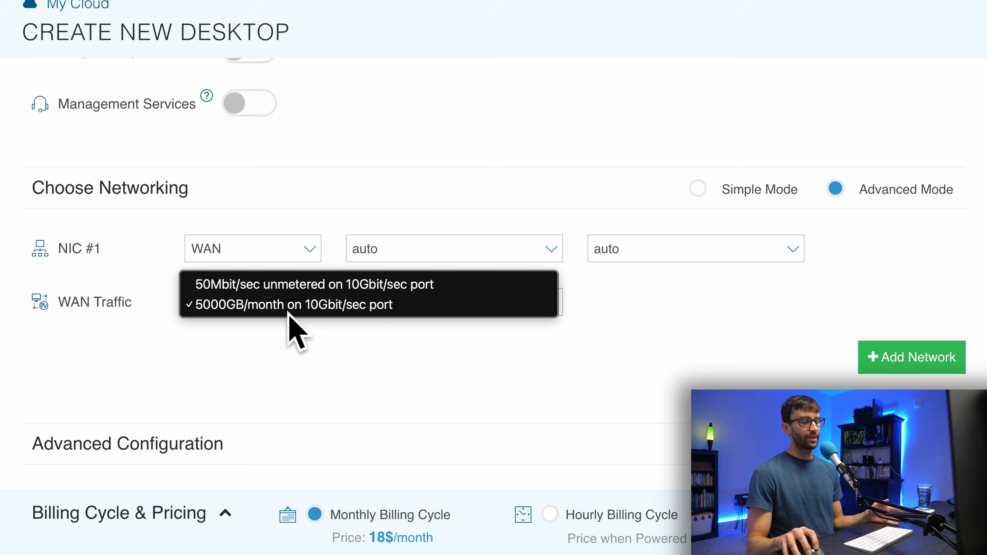
left_click(258, 354)
- Enter and validate the server password in the final settings, and name the server wintony
scroll(291, 307, "down", 1)
scroll(291, 307, "down", 6)
scroll(294, 306, "down", 3)
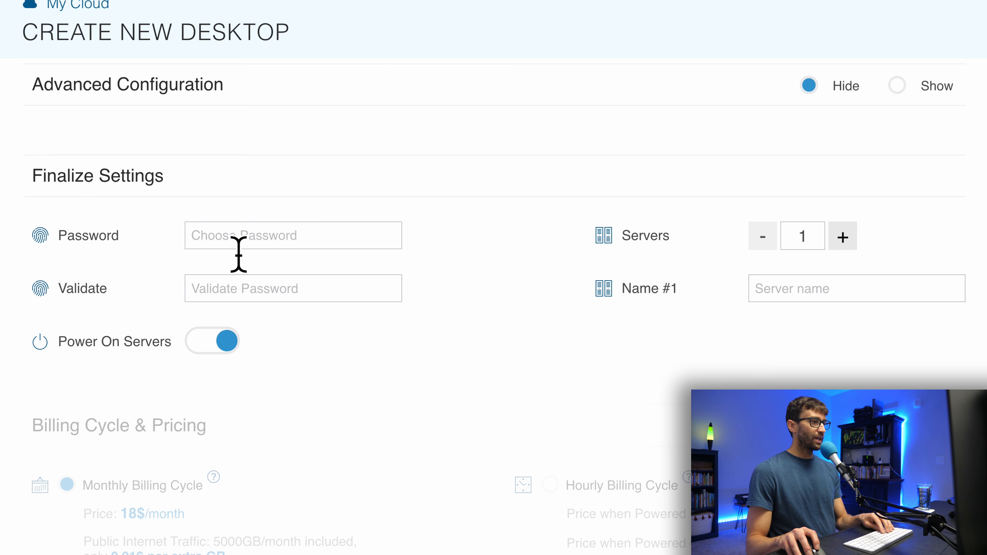
left_click(254, 249)
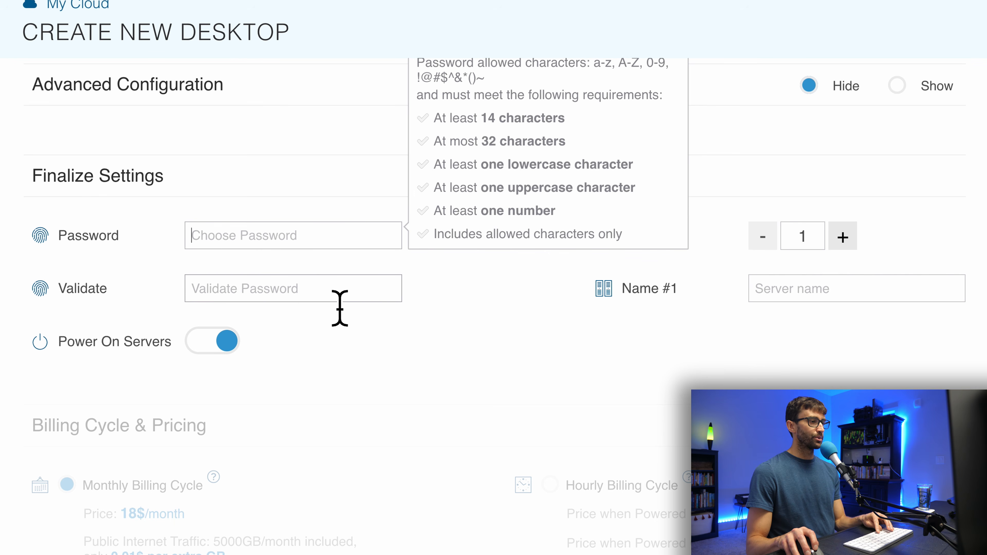
key("super+v")
left_click(291, 297)
key("super+v")
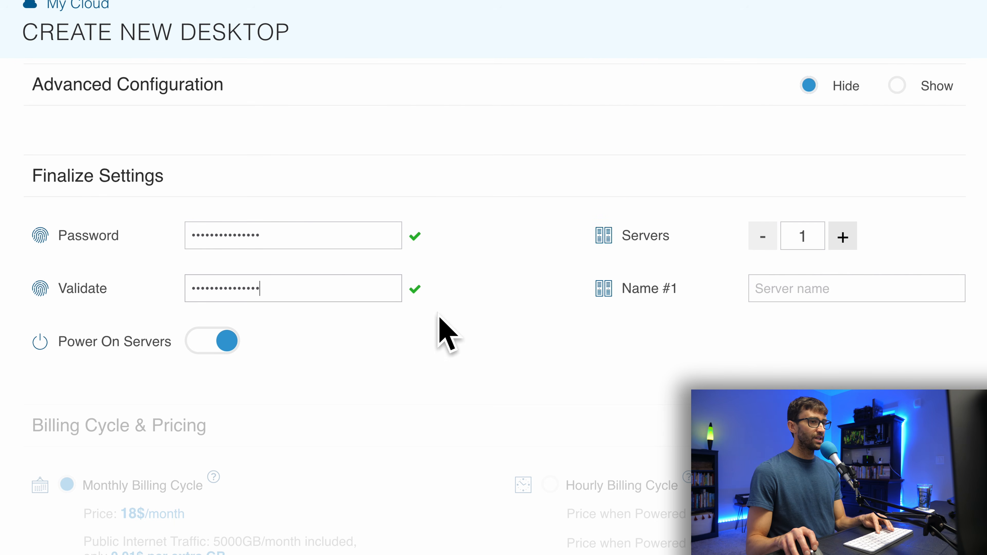
left_click(806, 298)
type("wintony")
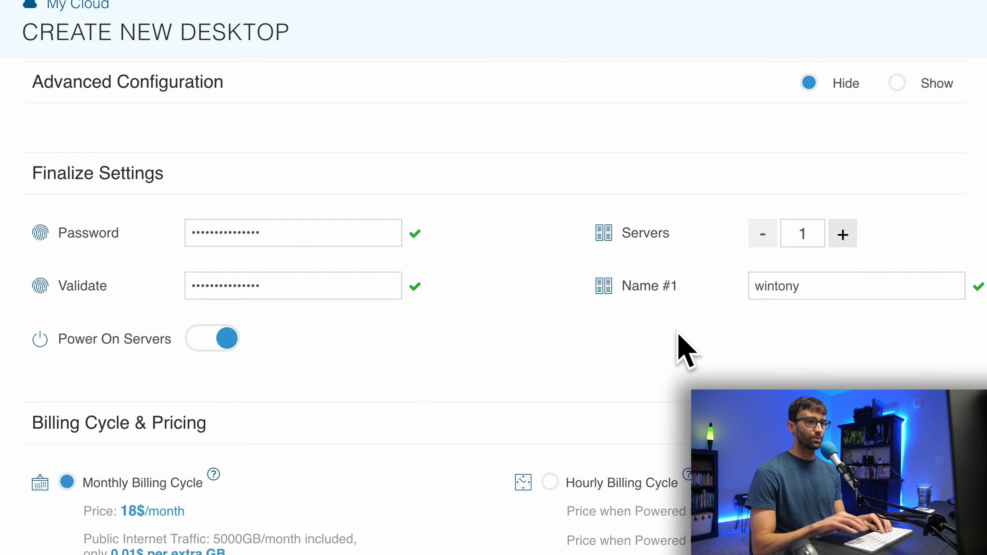
- Compare hourly with monthly billing, select the monthly billing cycle and create the server
scroll(683, 338, "down", 5)
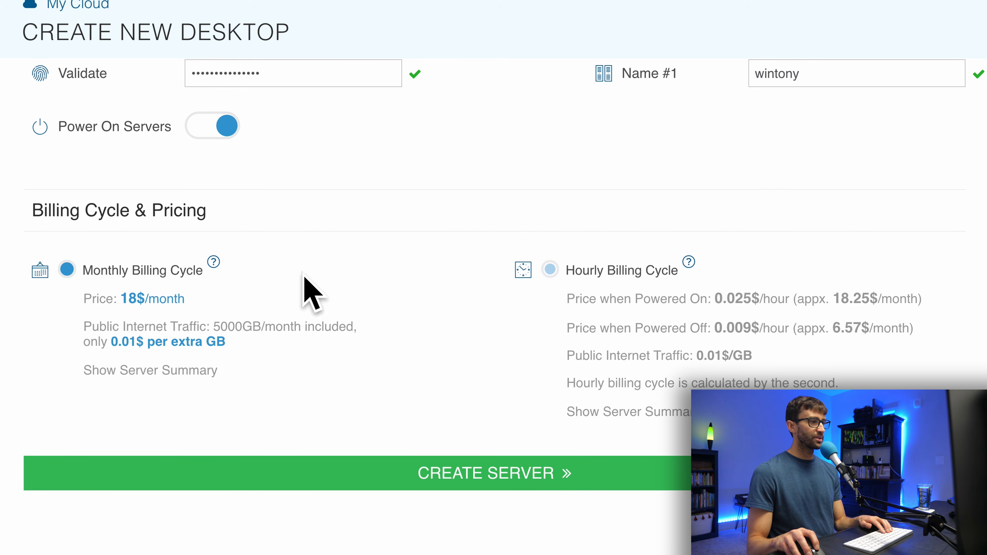
left_click(647, 271)
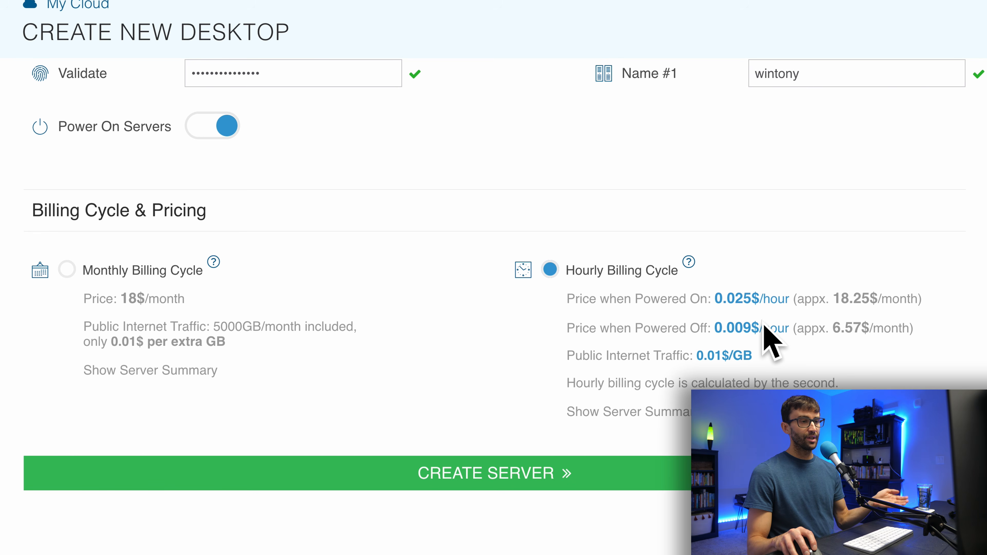
left_click(67, 270)
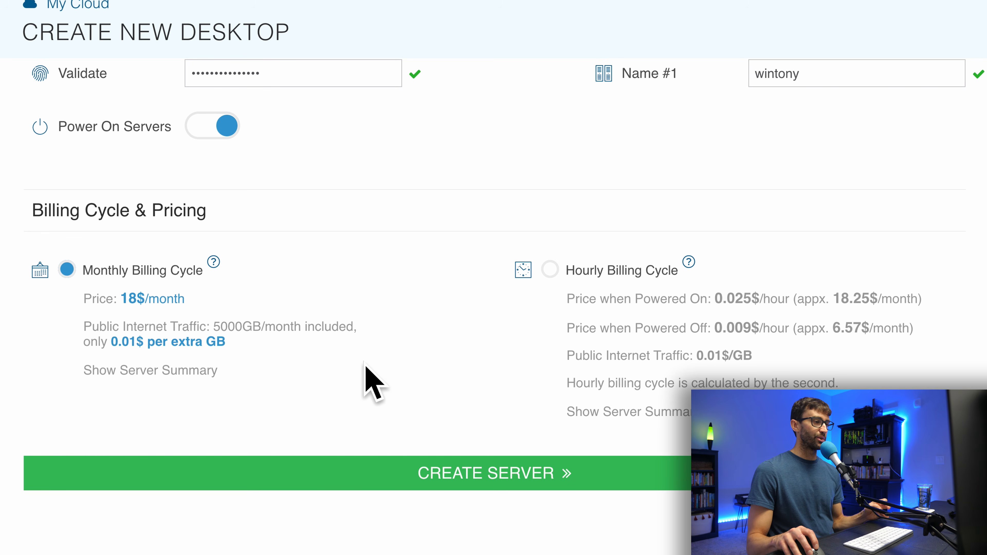
left_click(454, 479)
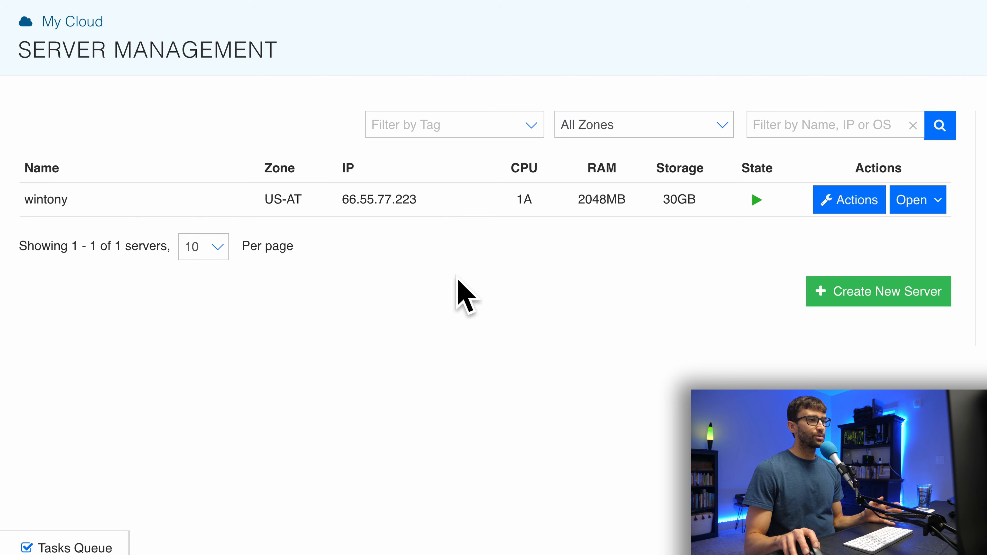
- Open the wintony server's overview and copy its public internet IP address
left_click(373, 201)
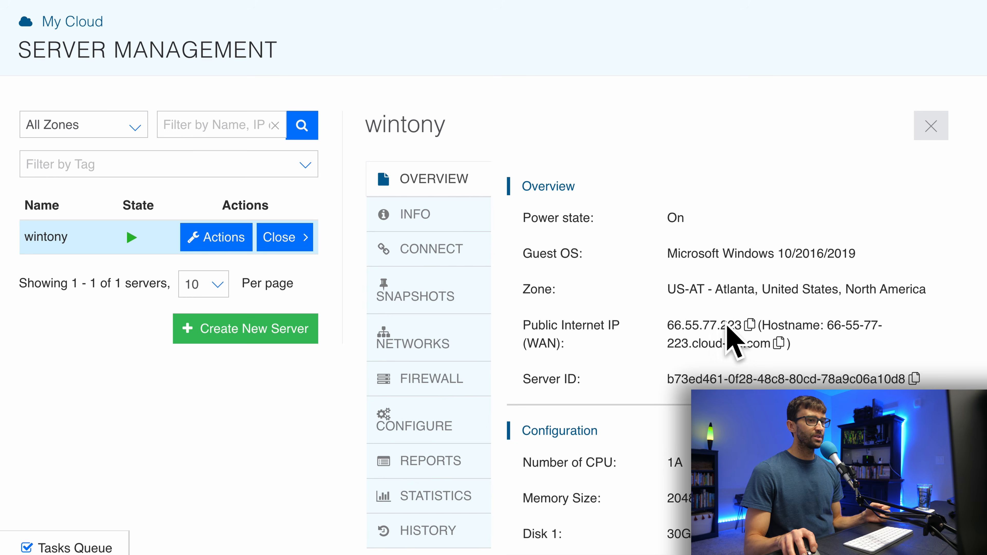
left_click(751, 325)
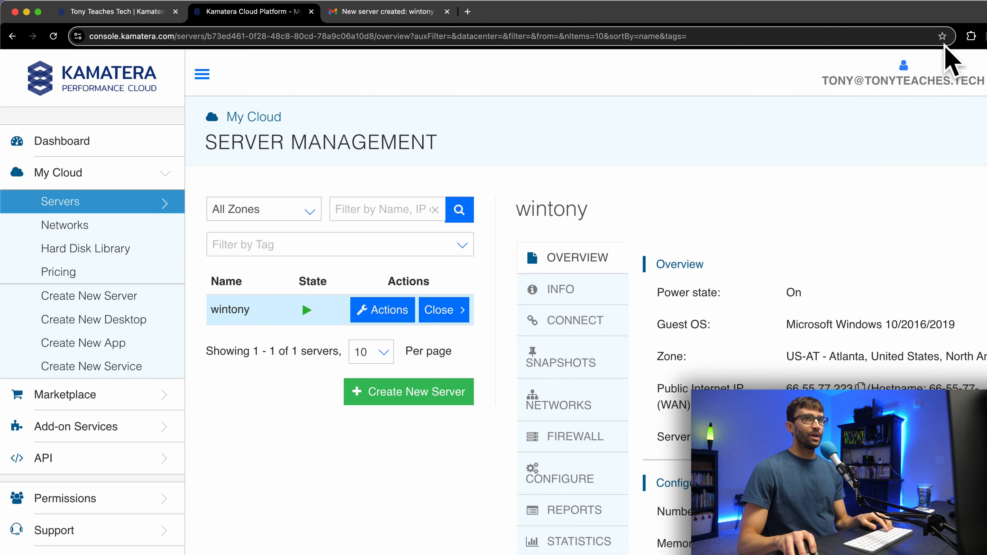
- Switch to the Mac App Store and search for "windows app"
key("super+space")
type("a")
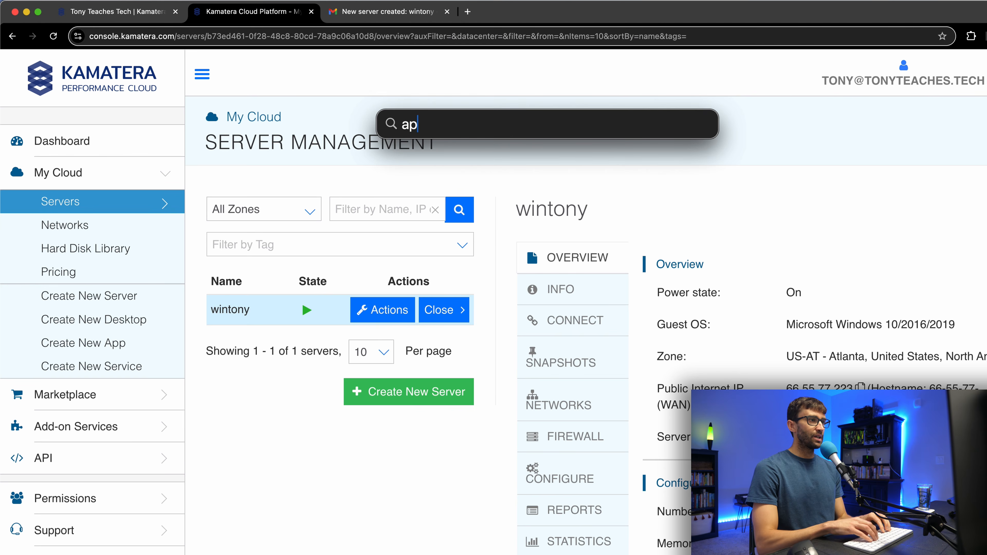
key("Return")
left_click(191, 38)
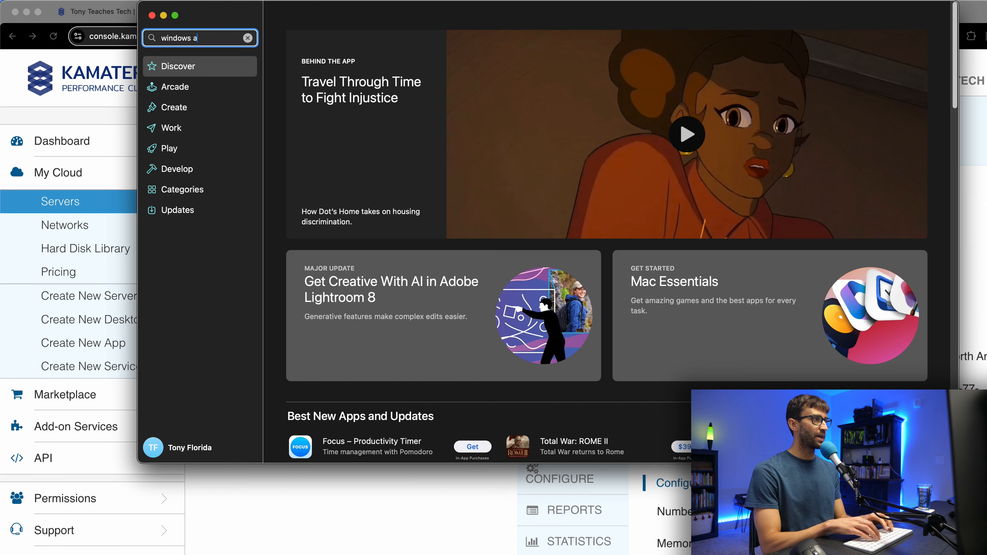
key("Return")
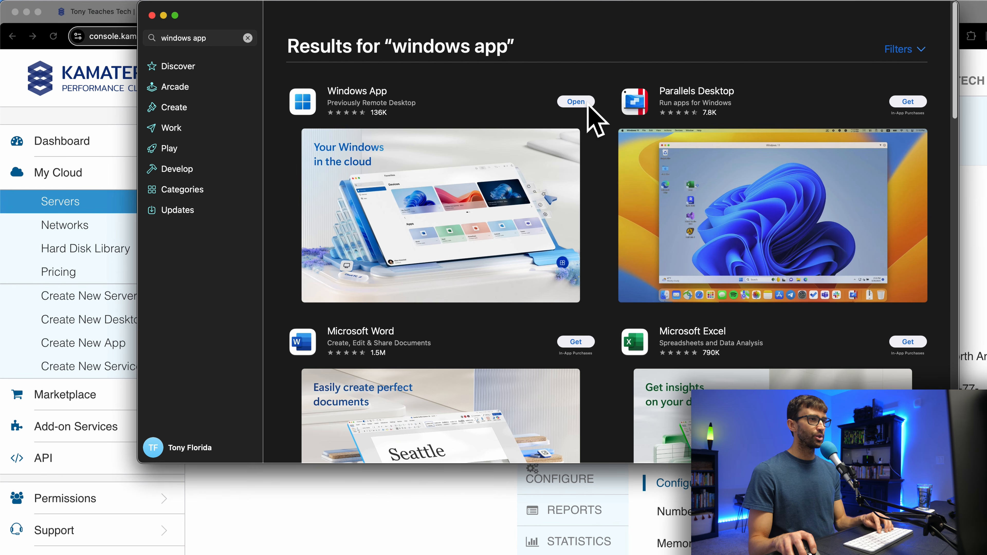
- Open the Windows App from the App Store, start adding a PC and put the App Store window away
left_click(587, 103)
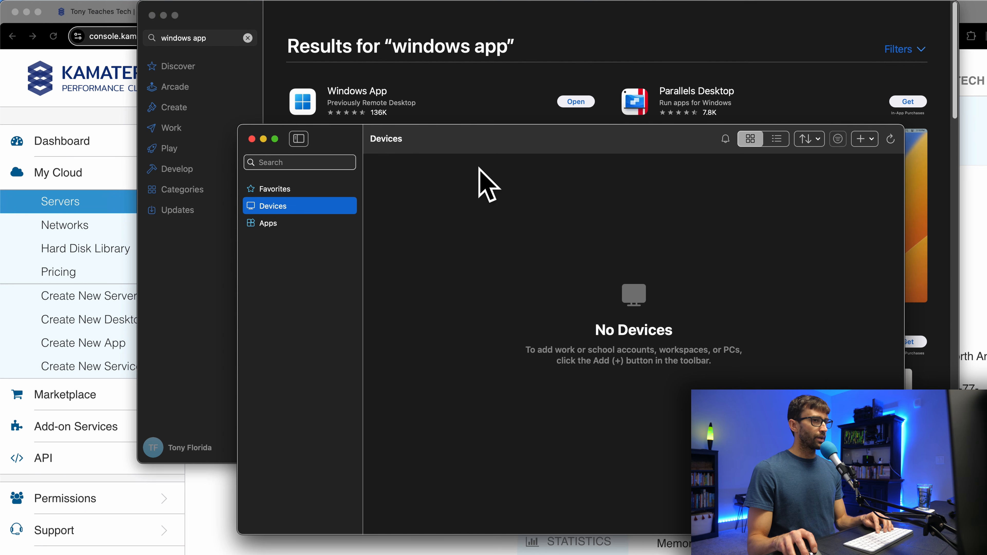
left_click(862, 140)
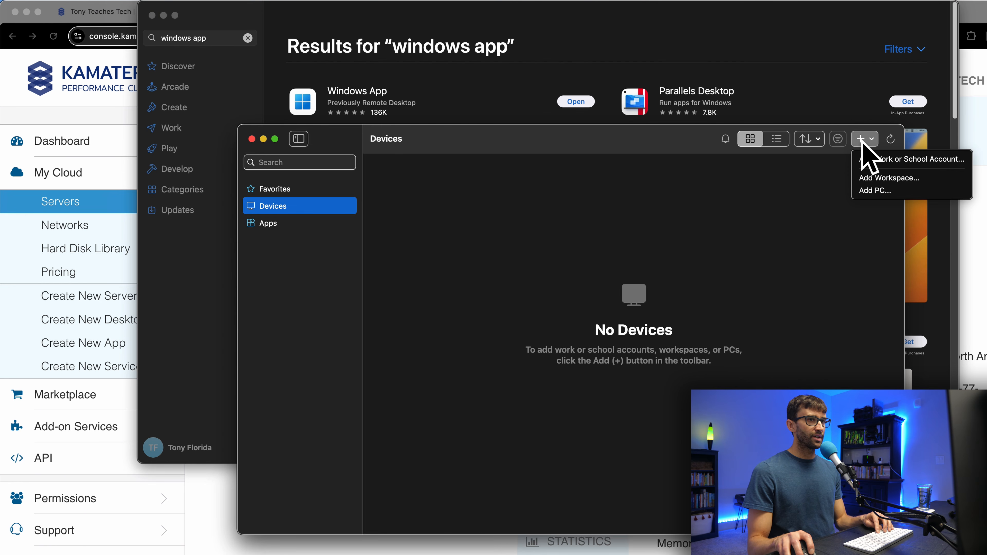
left_click(890, 193)
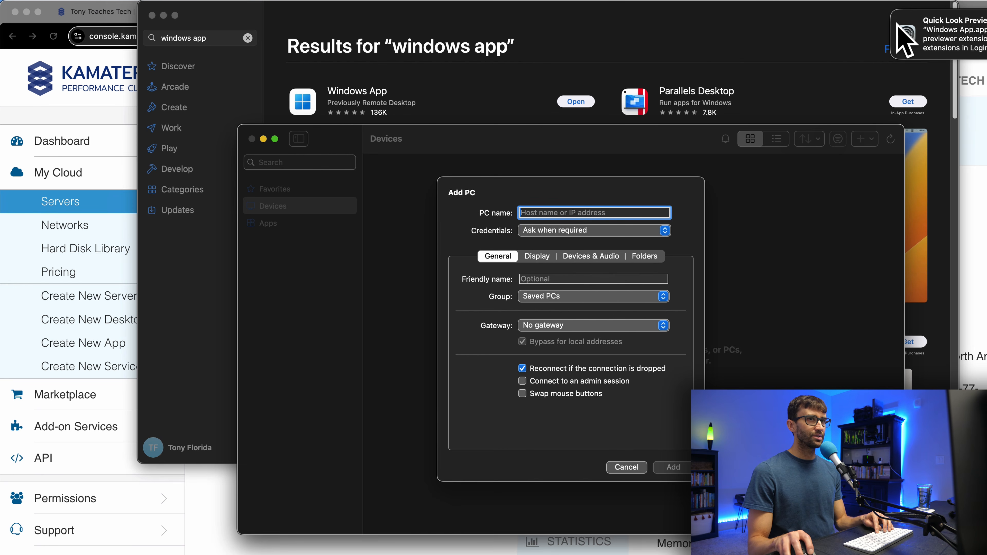
left_click(895, 12)
left_click(152, 15)
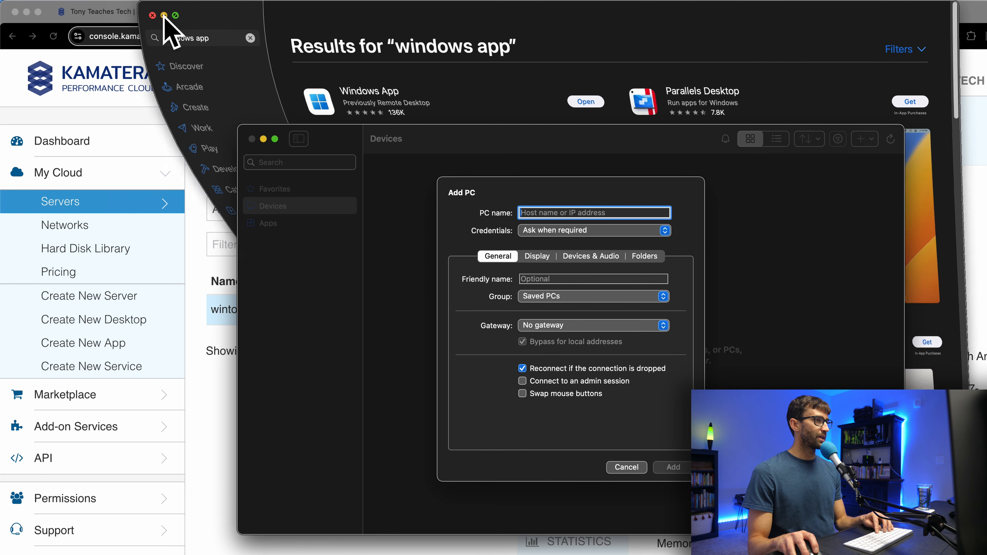
- Copy the wintony server's public IP address from the Kamatera console and add it in Windows App as PC 66.55.77.223
left_click(365, 105)
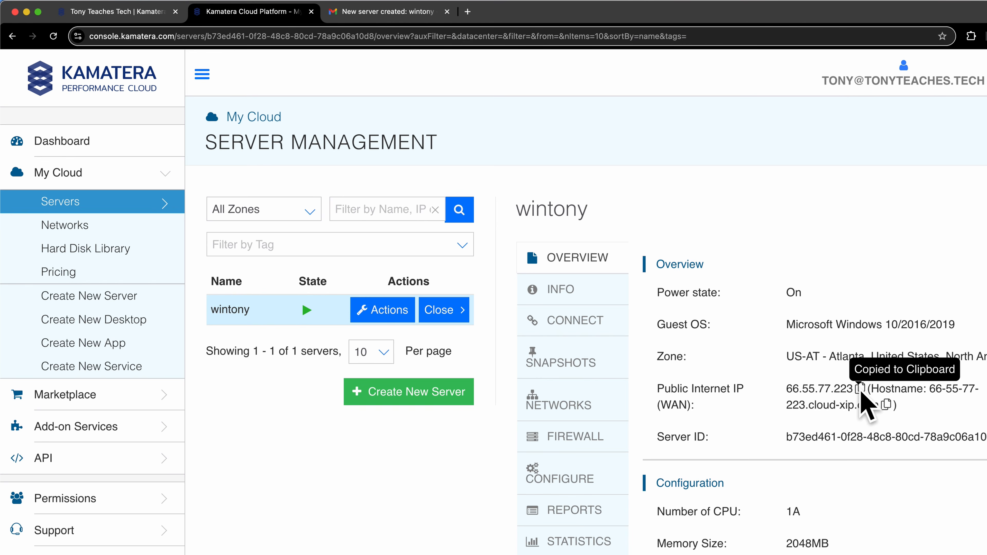
key("super+Tab")
key("super+v")
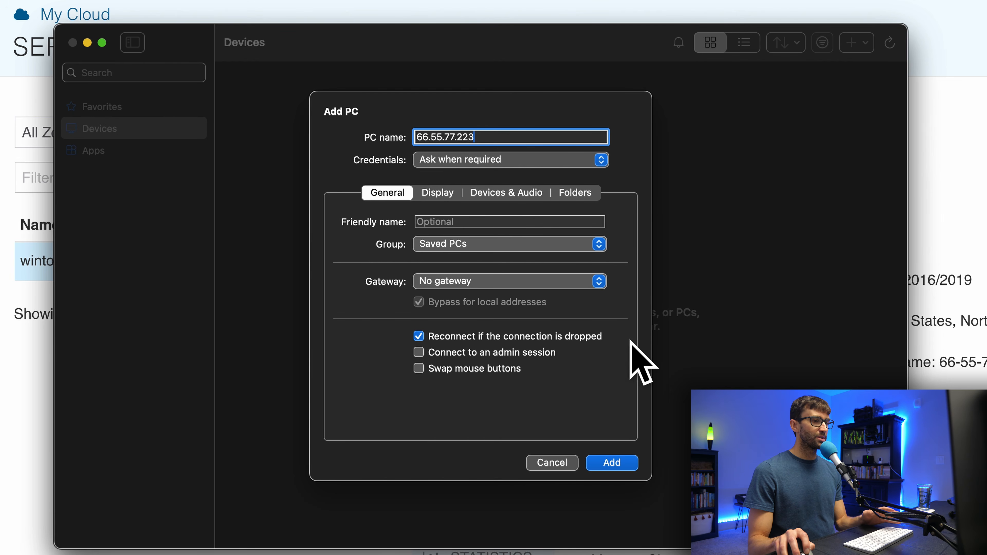
left_click(620, 466)
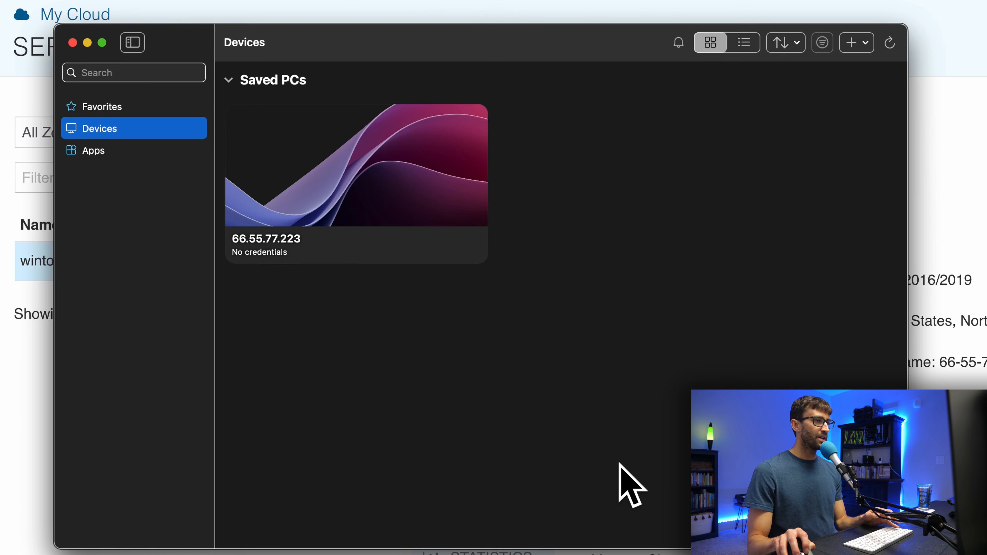
- Start connecting to the saved PC, copy the username from the new-server email and enter administrator in the credentials prompt
double_click(384, 174)
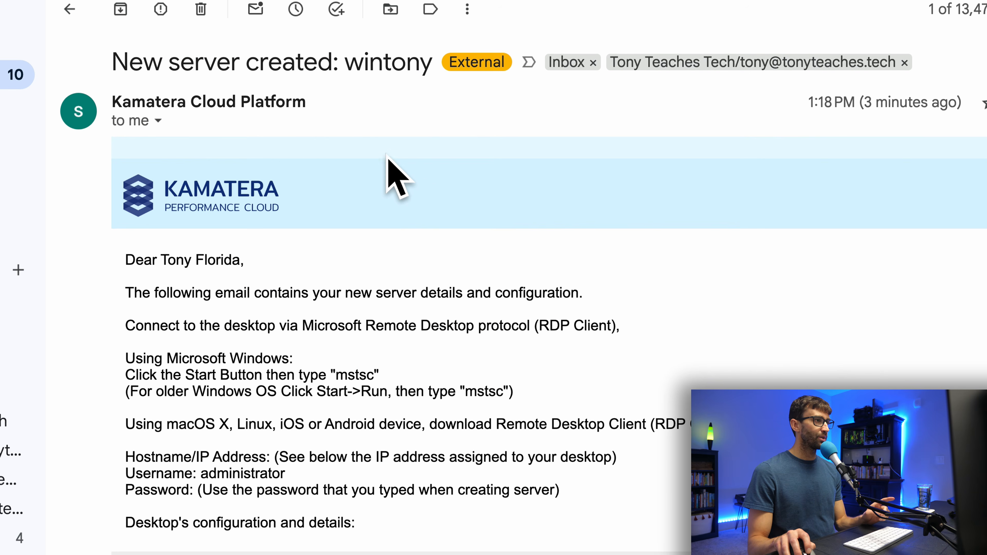
scroll(425, 129, "down", 8)
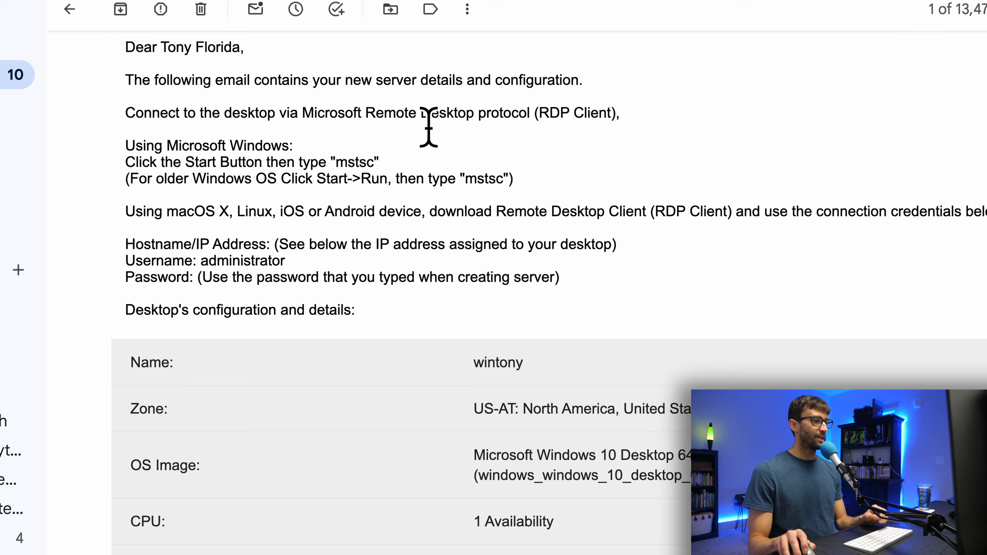
scroll(430, 128, "down", 3)
scroll(439, 234, "up", 4)
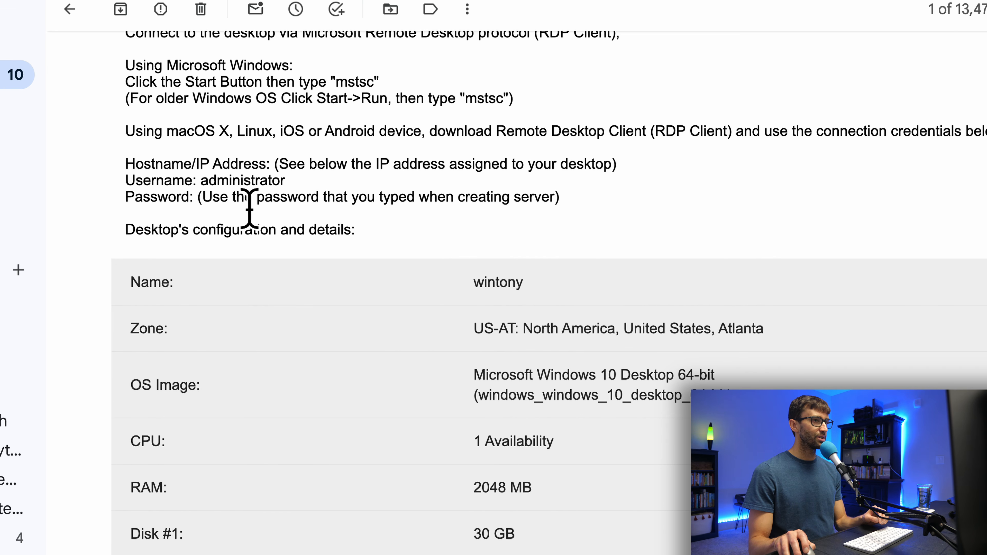
double_click(252, 181)
left_click(490, 553)
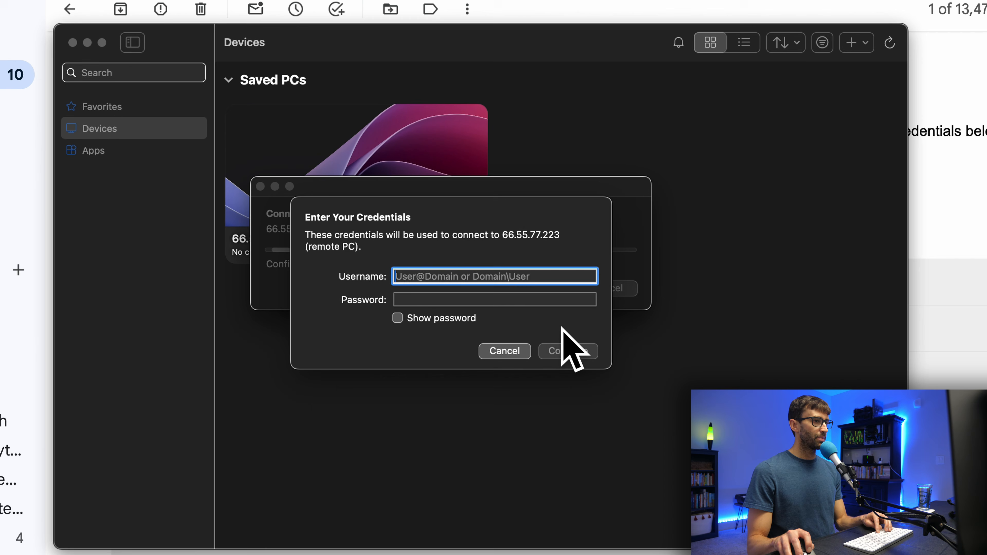
key("super+v")
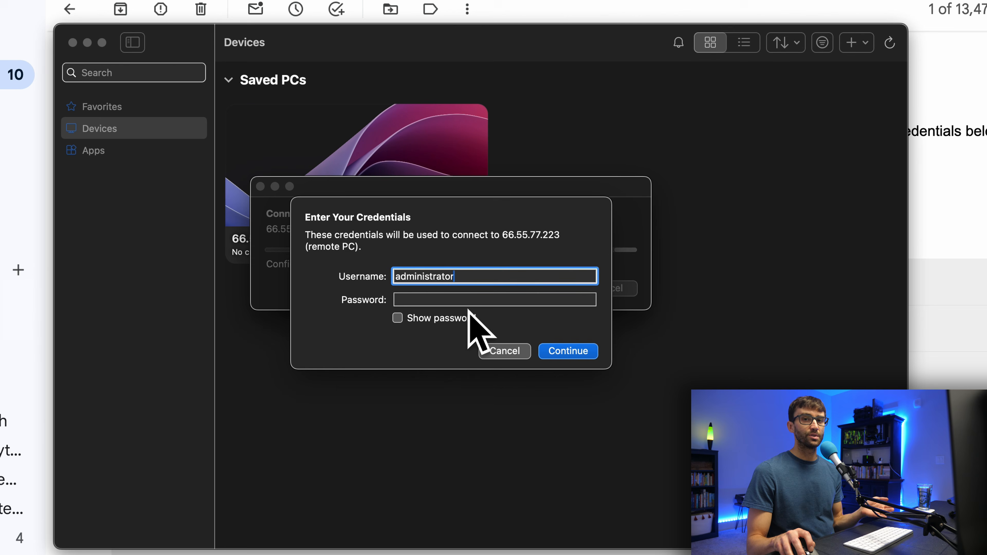
- Enter the server password, submit the credentials and continue connecting despite the unverified certificate
left_click(1, 305)
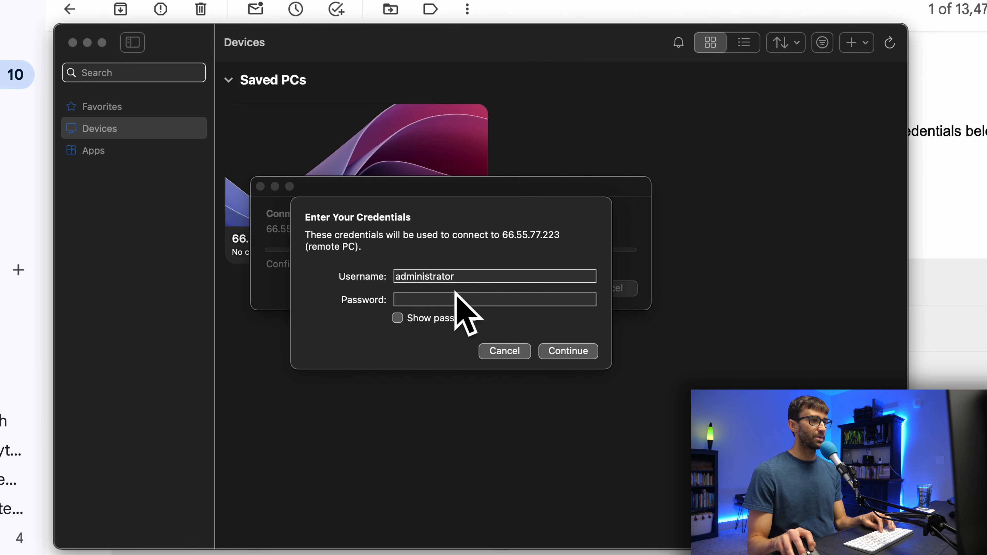
left_click(483, 302)
key("super+v")
left_click(591, 350)
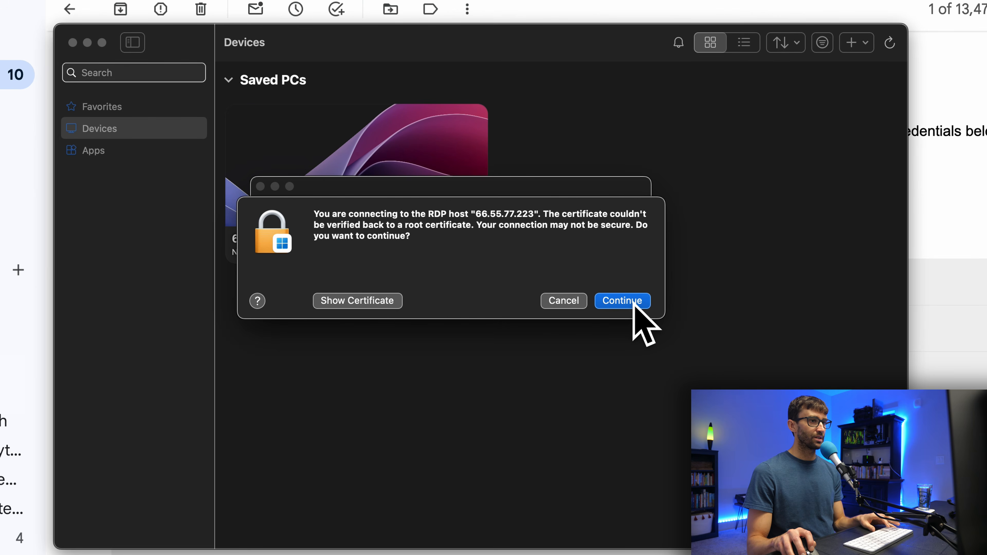
left_click(622, 301)
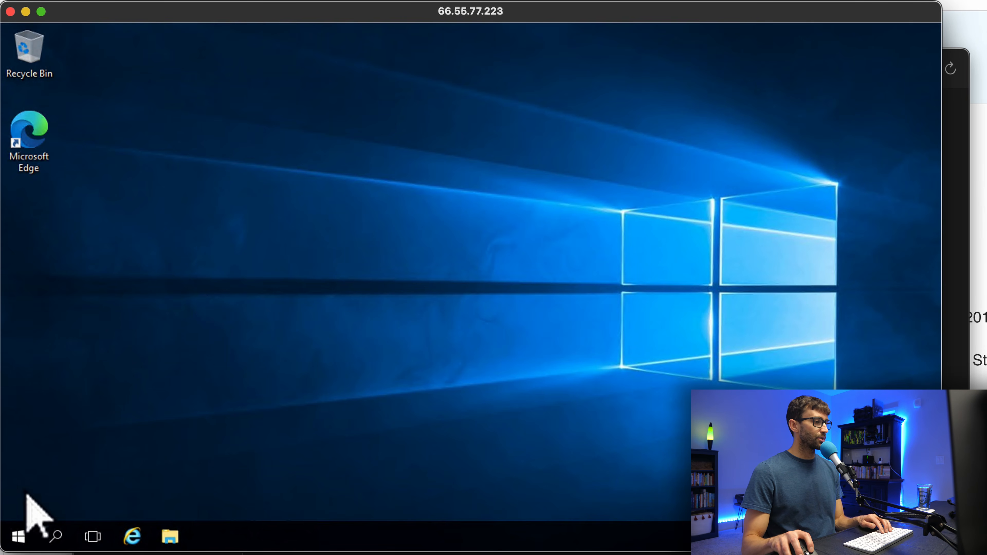
- Open Task Manager on the remote desktop, examine the running processes, CPU and memory performance, and close it
left_click(20, 539)
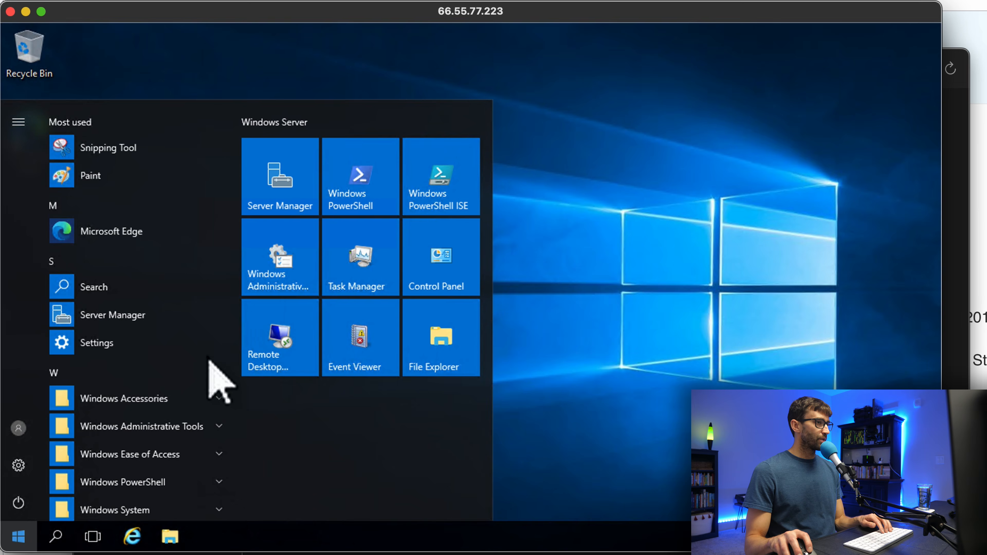
left_click(355, 269)
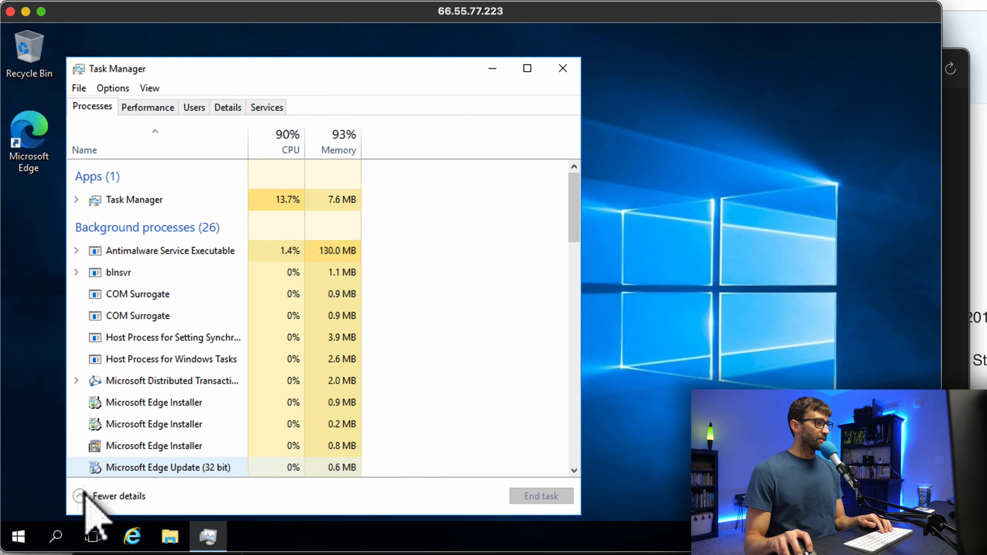
left_click(85, 499)
left_click(79, 315)
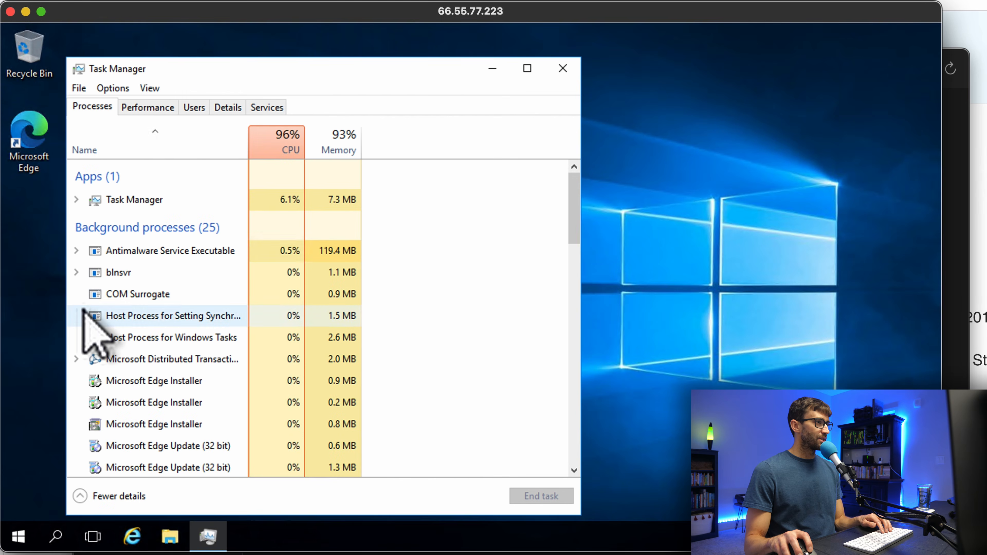
left_click(150, 109)
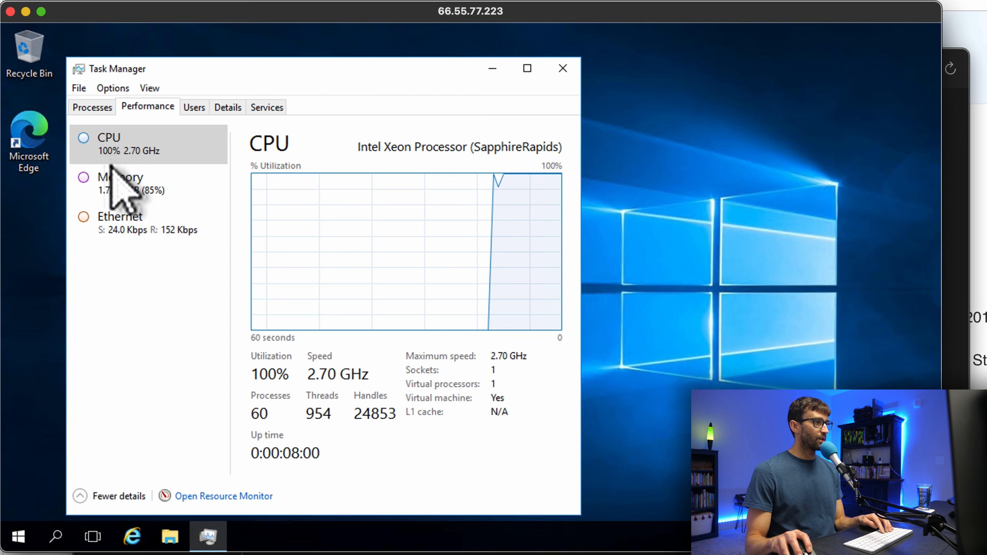
left_click(134, 192)
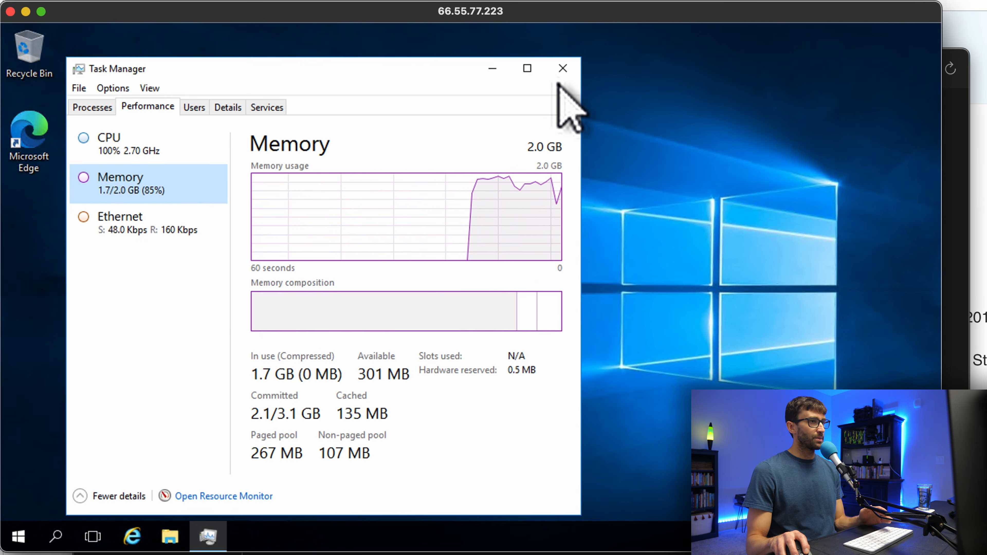
left_click(563, 76)
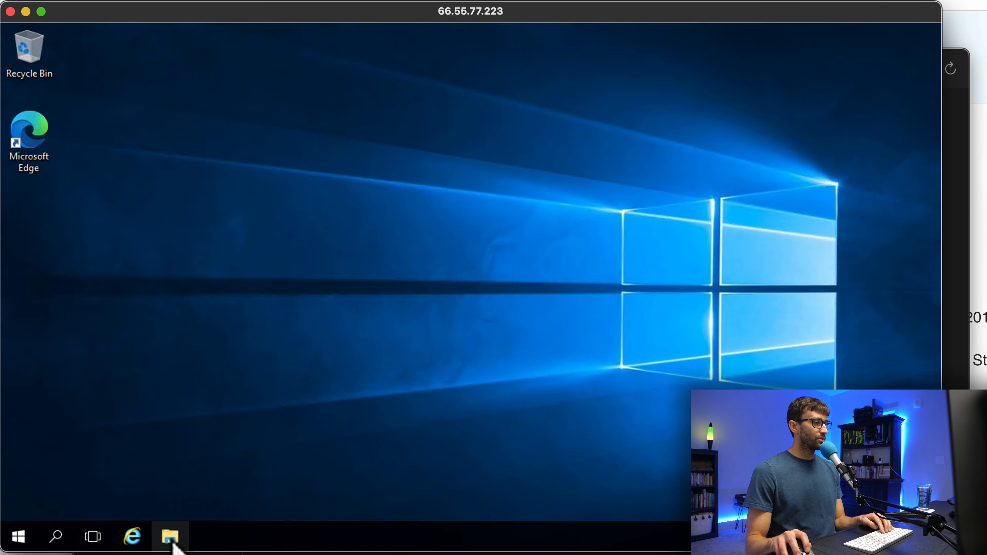
- View This PC's drives and system properties in File Explorer on the remote desktop, and close both windows
right_click(172, 543)
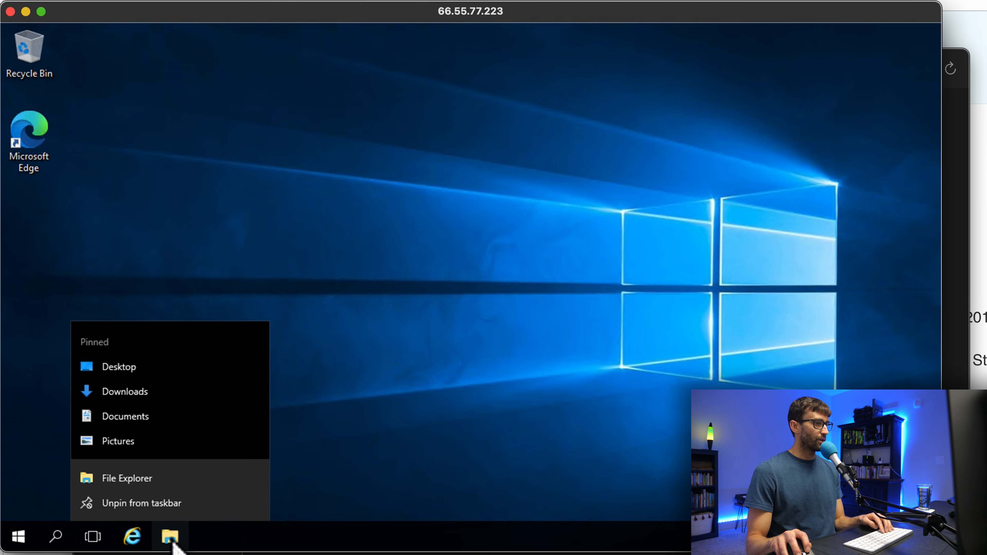
left_click(132, 482)
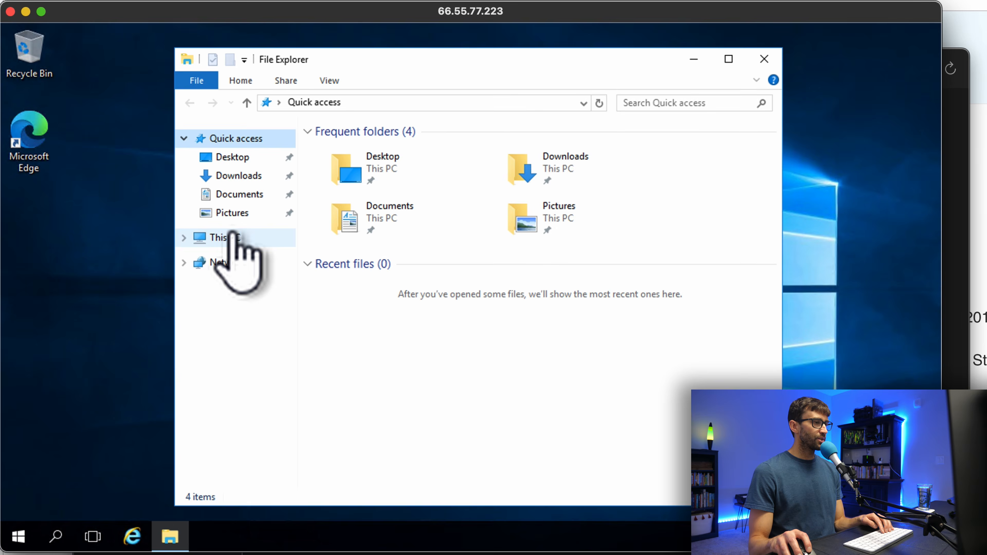
left_click(227, 238)
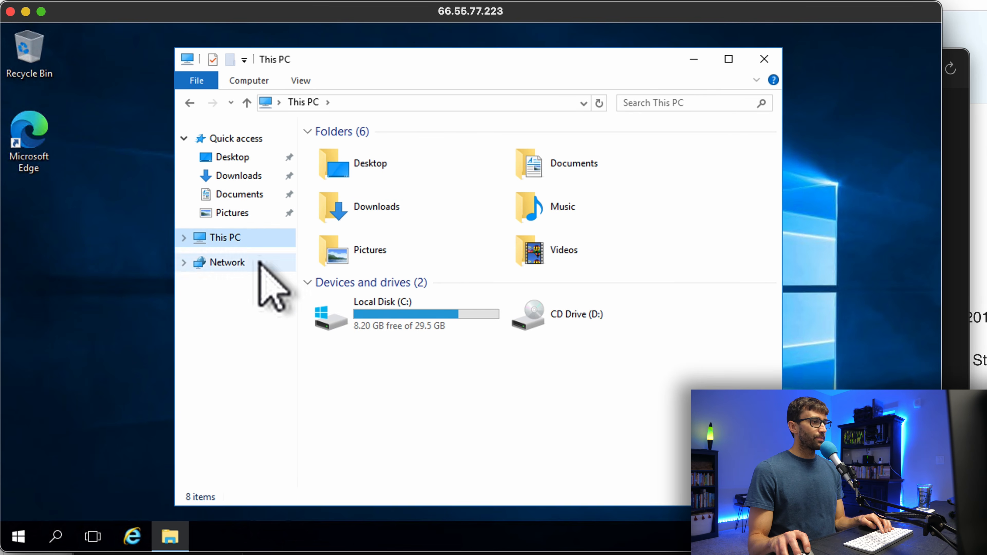
right_click(224, 238)
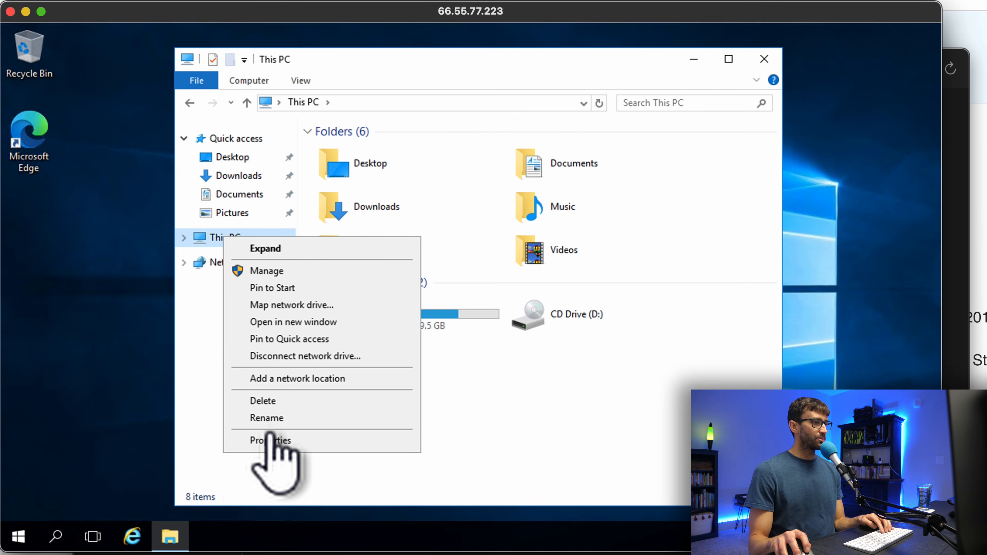
left_click(271, 440)
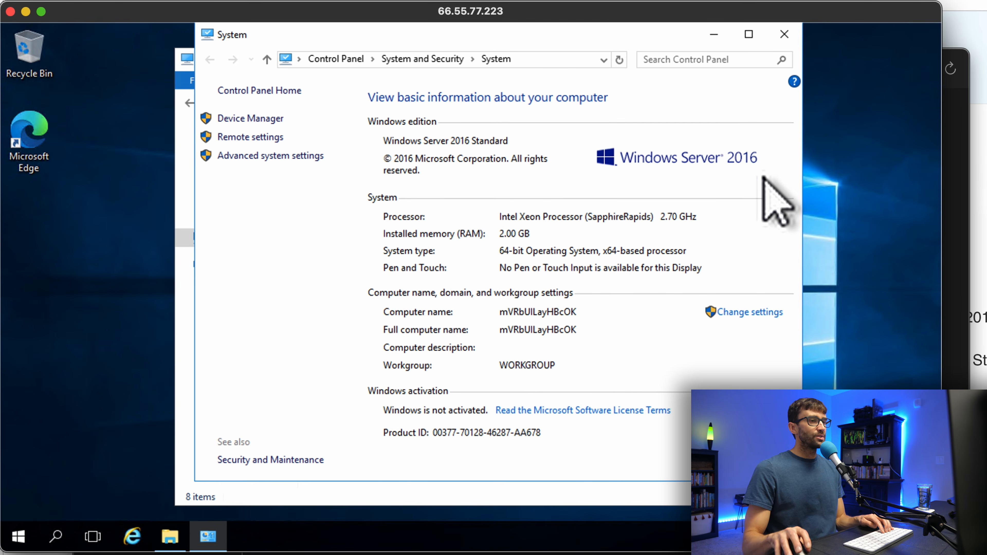
left_click(785, 35)
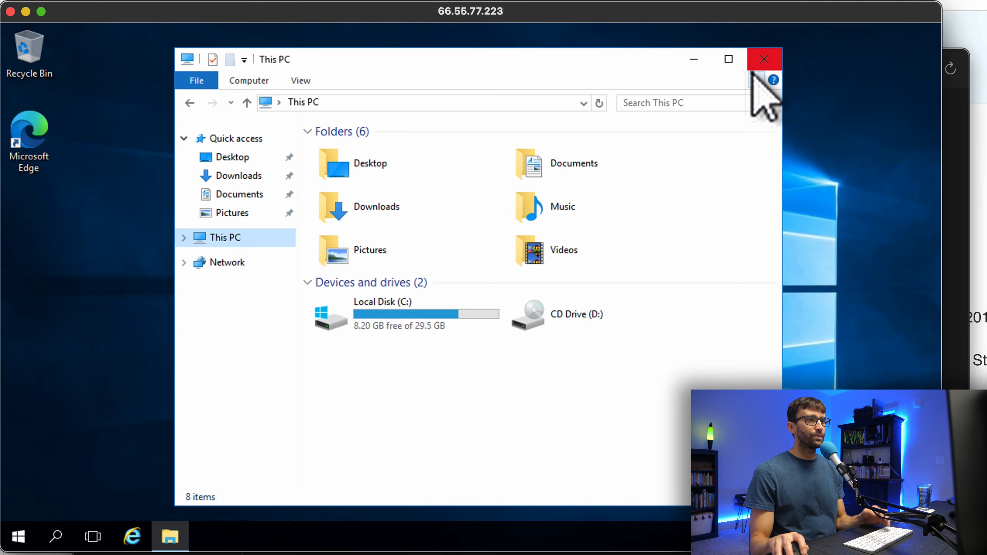
left_click(763, 60)
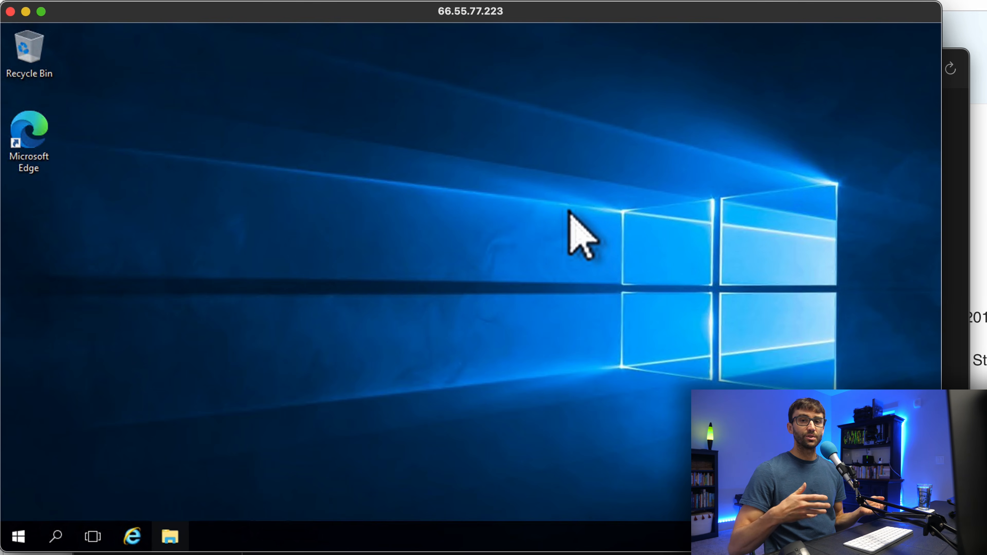
- Run an internet speed test at fast.com in the remote desktop's Internet Explorer, and close the browser
left_click(133, 536)
left_click(542, 259)
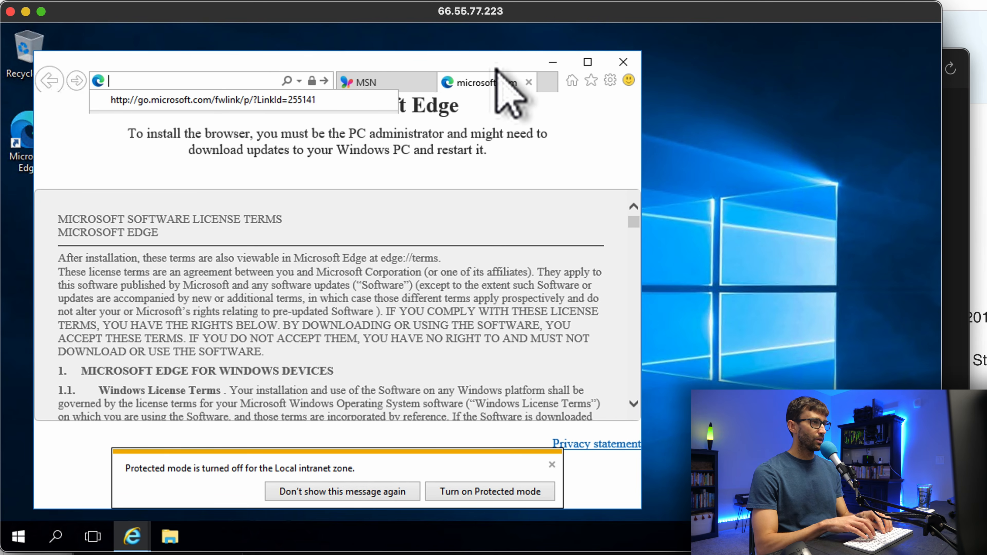
type("fast")
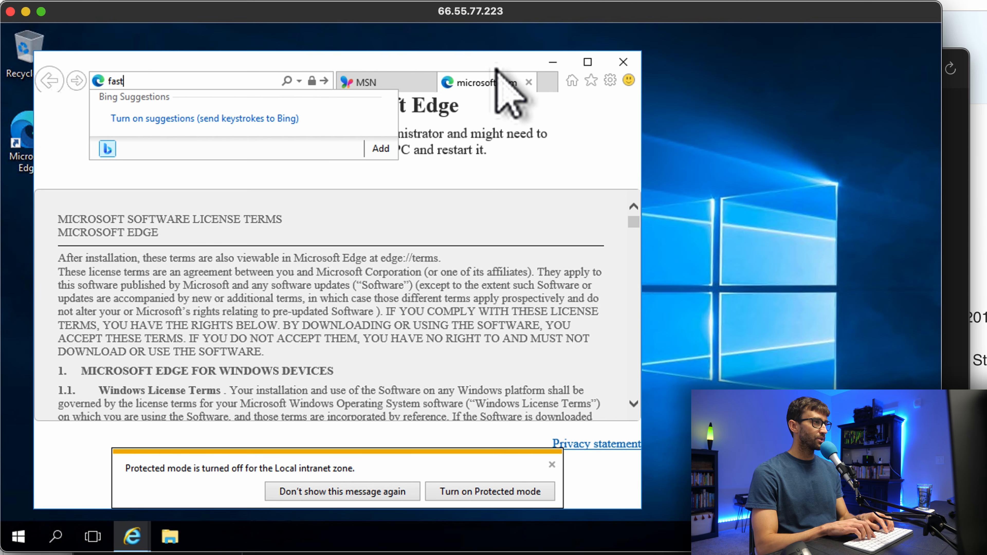
type(".com")
key("Return")
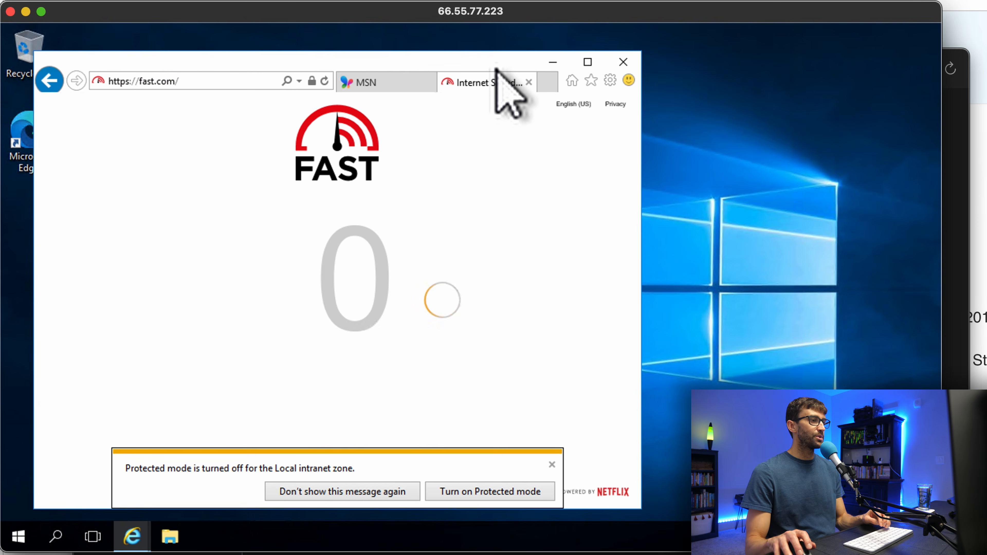
left_click(552, 465)
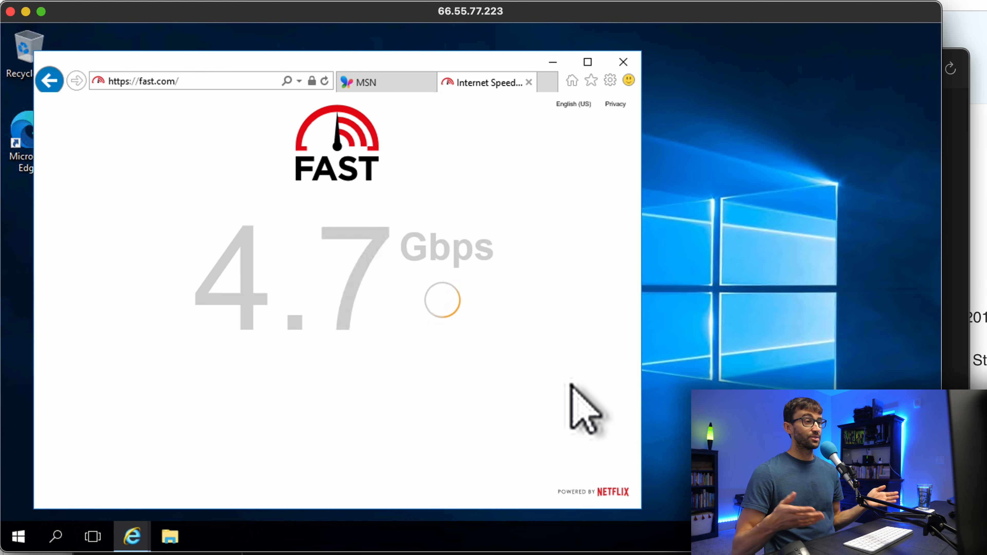
left_click(624, 63)
left_click(319, 295)
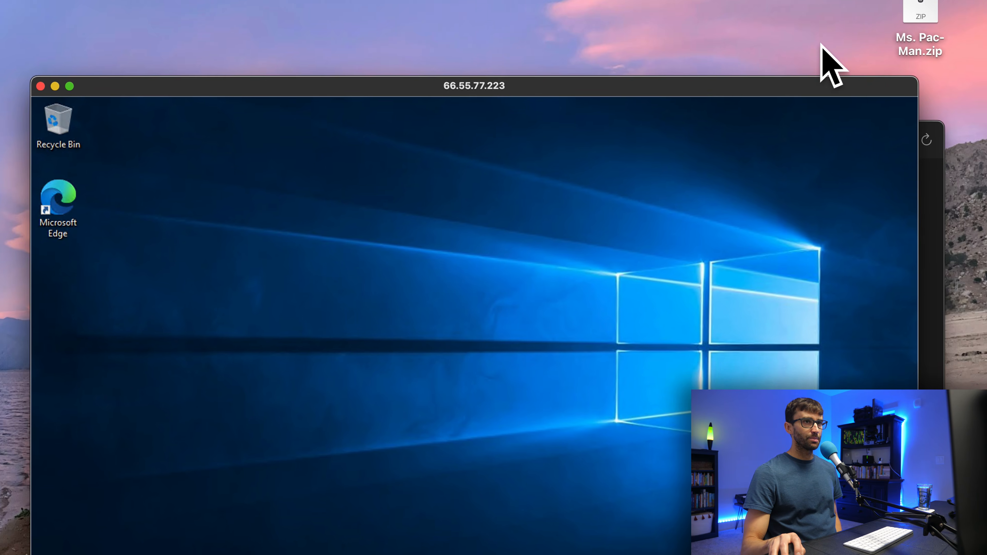
- Copy Ms. Pac-Man.zip from the Mac desktop and paste it onto the remote Windows desktop
left_click(913, 42)
left_click_drag(912, 30, 463, 331)
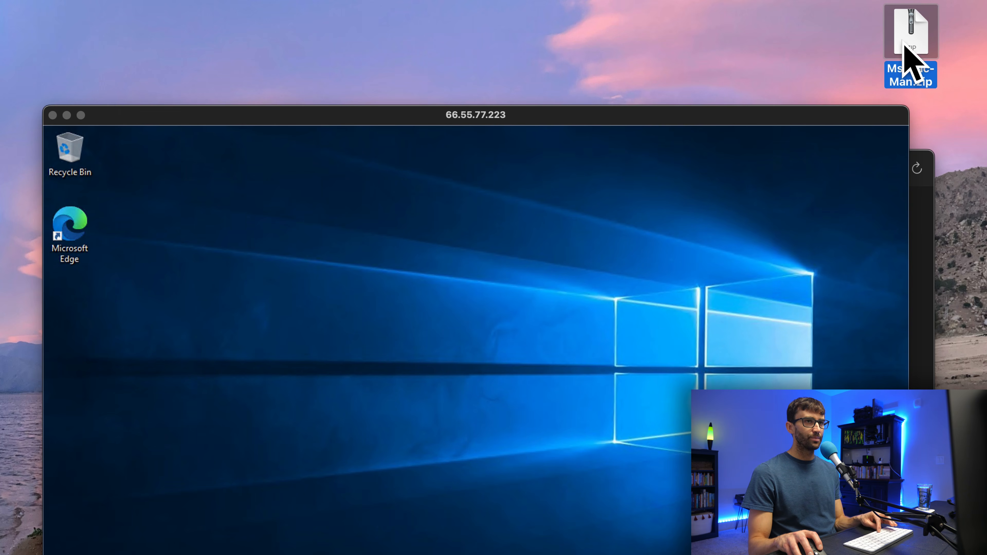
right_click(912, 30)
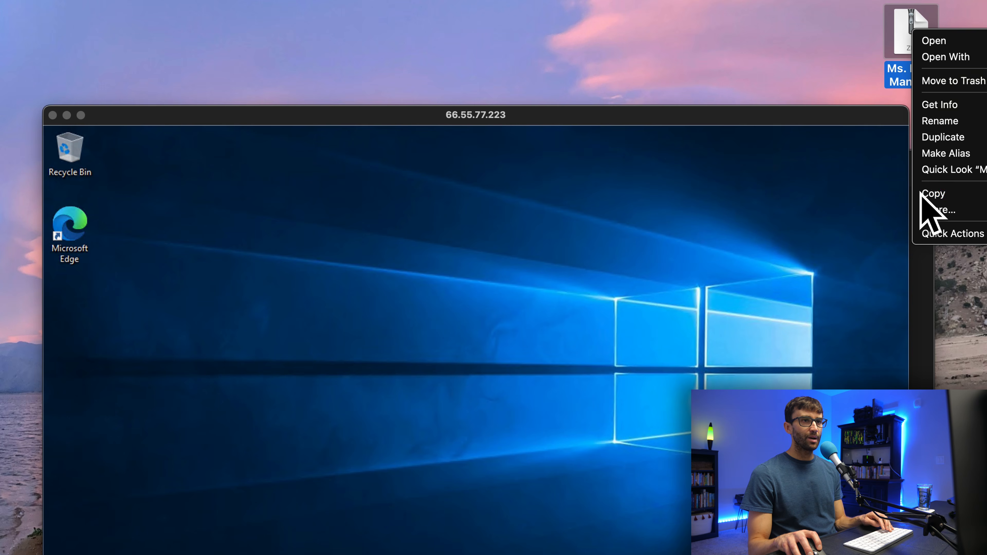
left_click(933, 193)
left_click(464, 301)
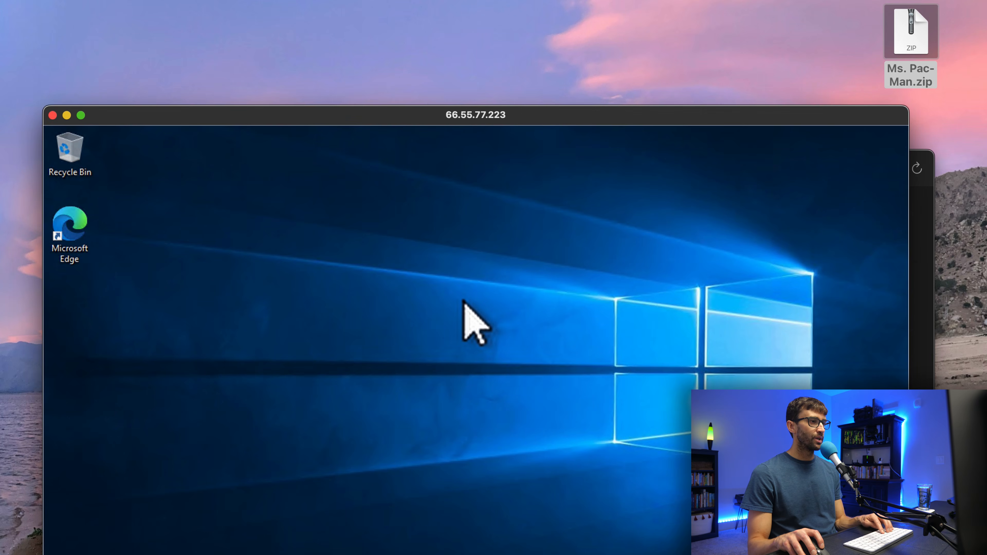
right_click(407, 252)
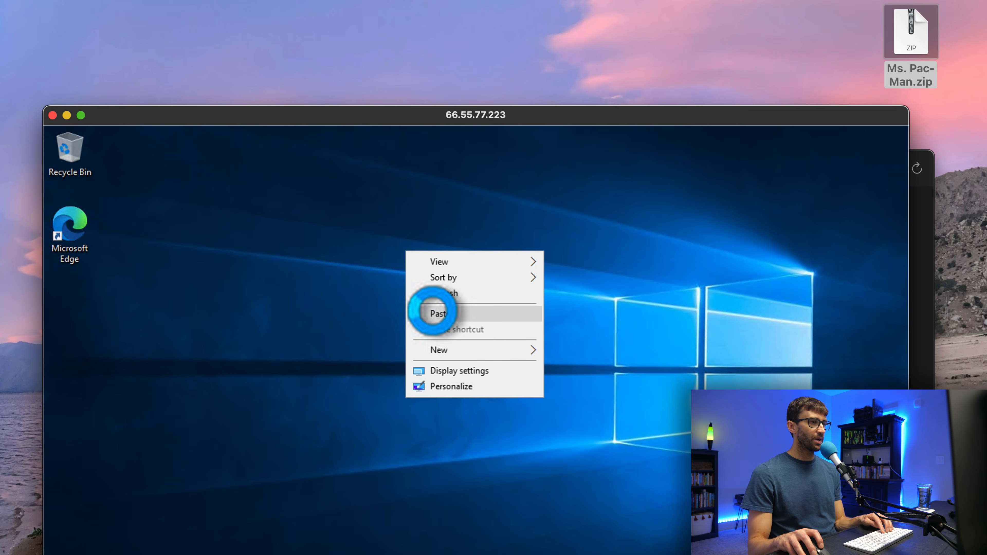
left_click(440, 313)
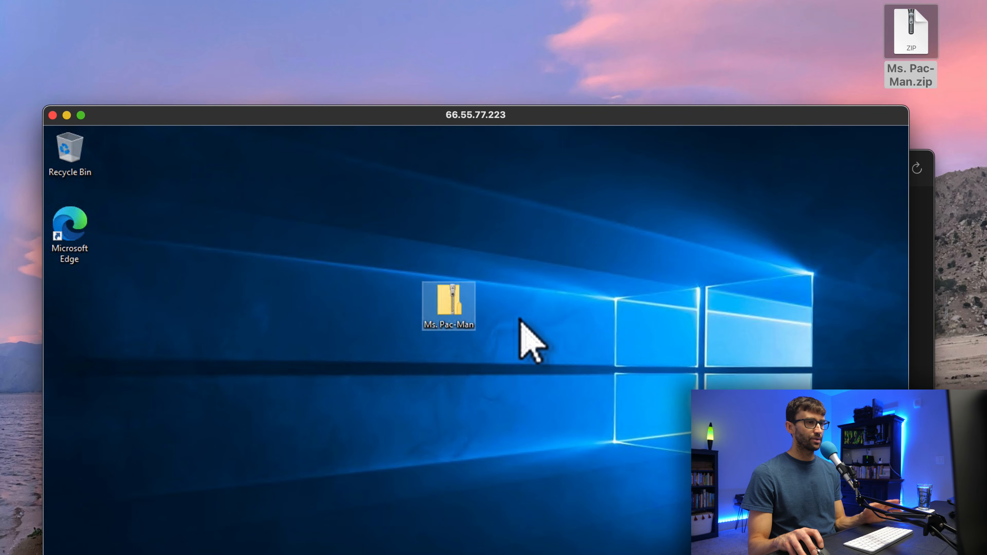
- Trash Ms. Pac-Man.zip on the Mac desktop, and copy the file back there from the remote Windows desktop
left_click_drag(906, 27, 855, 447)
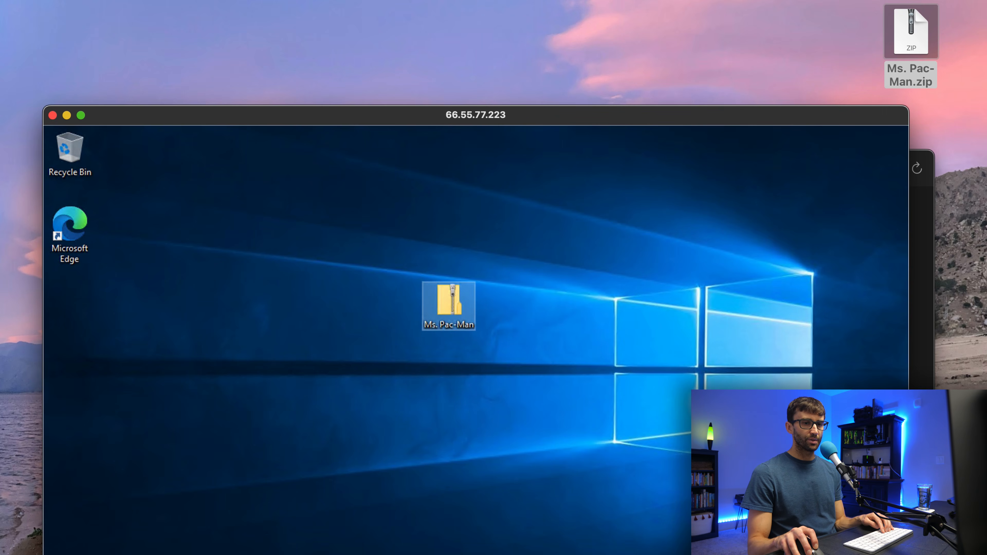
left_click(450, 331)
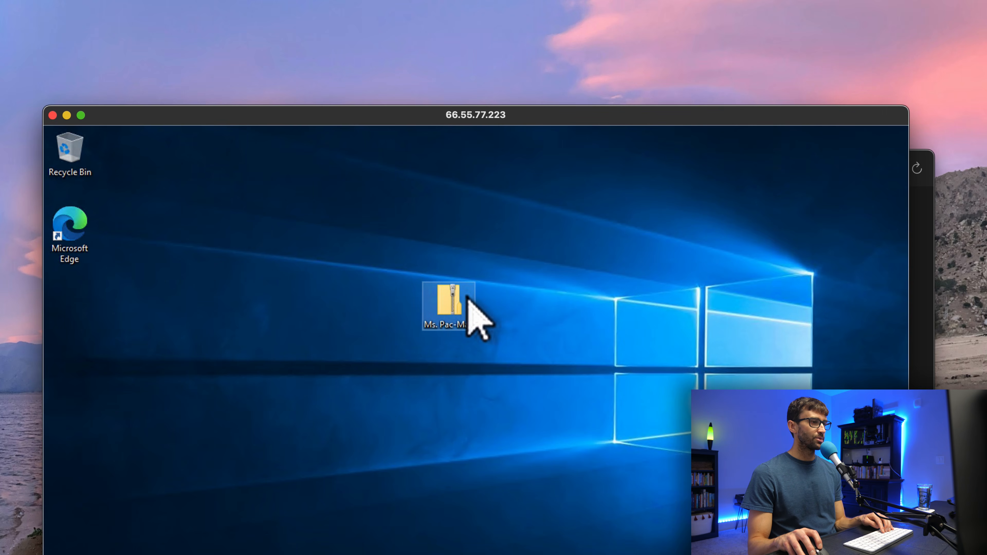
right_click(462, 298)
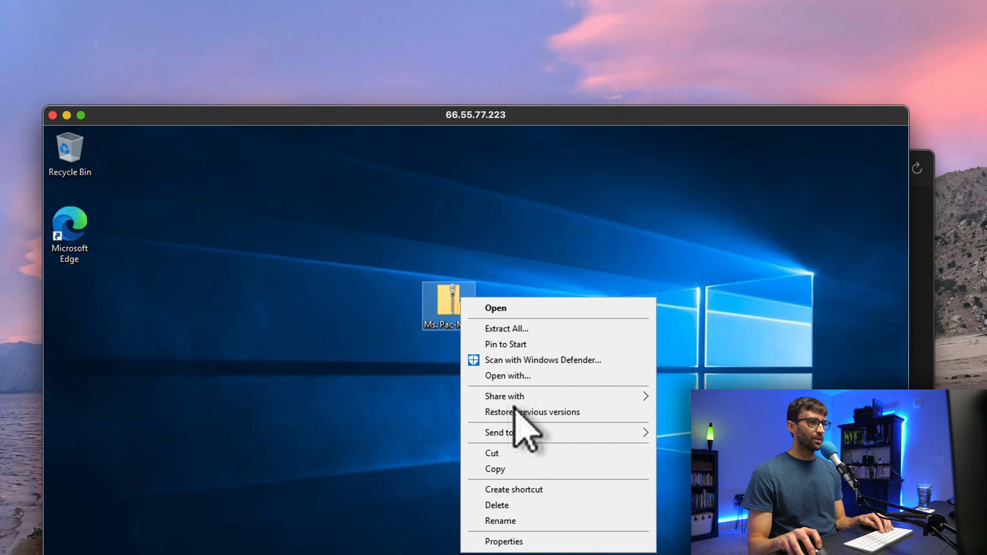
left_click(494, 469)
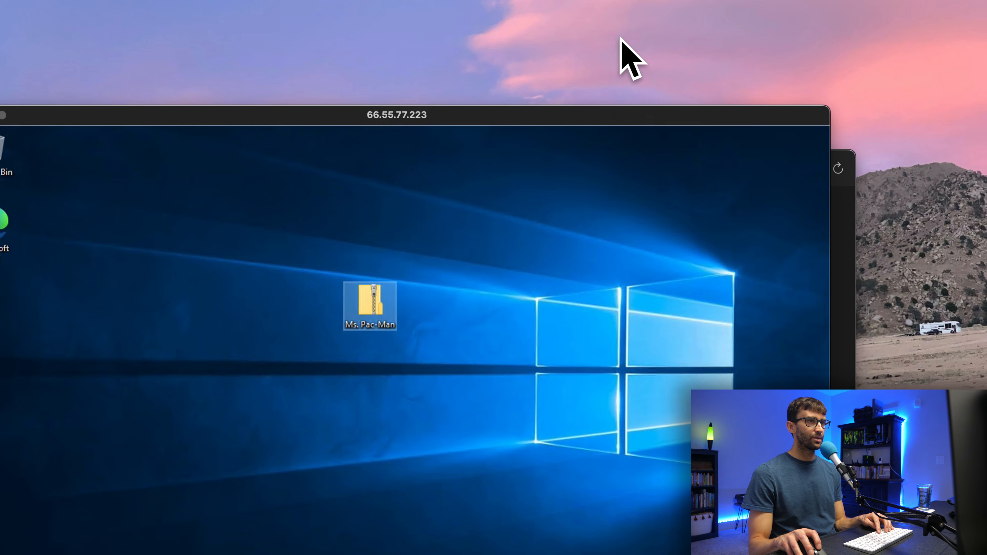
right_click(634, 27)
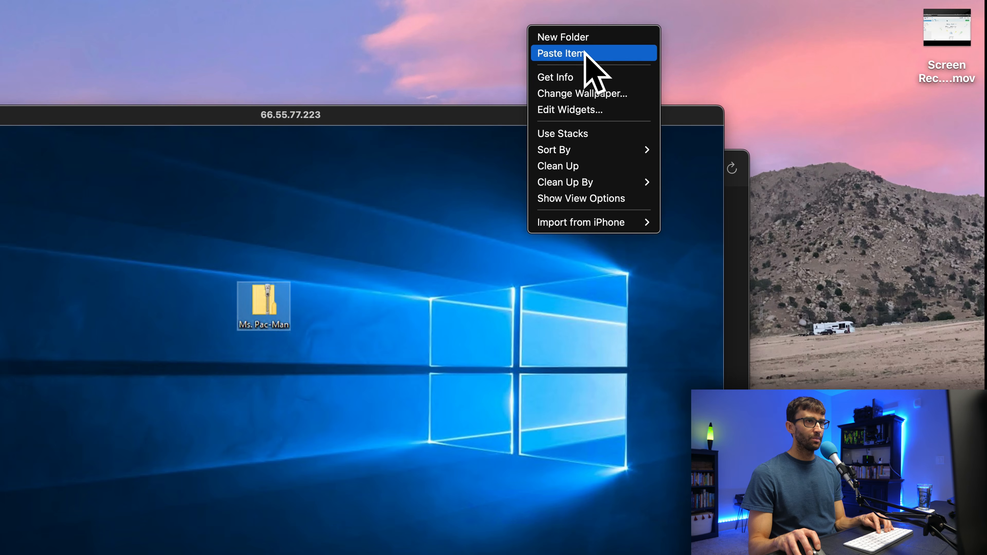
left_click(585, 53)
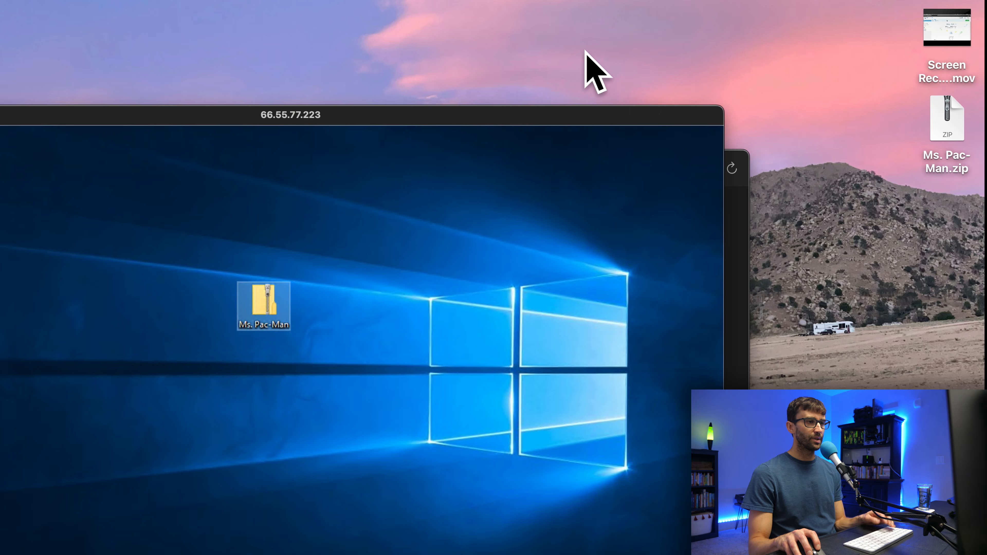
- Close the remote desktop session window and return to the saved PCs
left_click(44, 234)
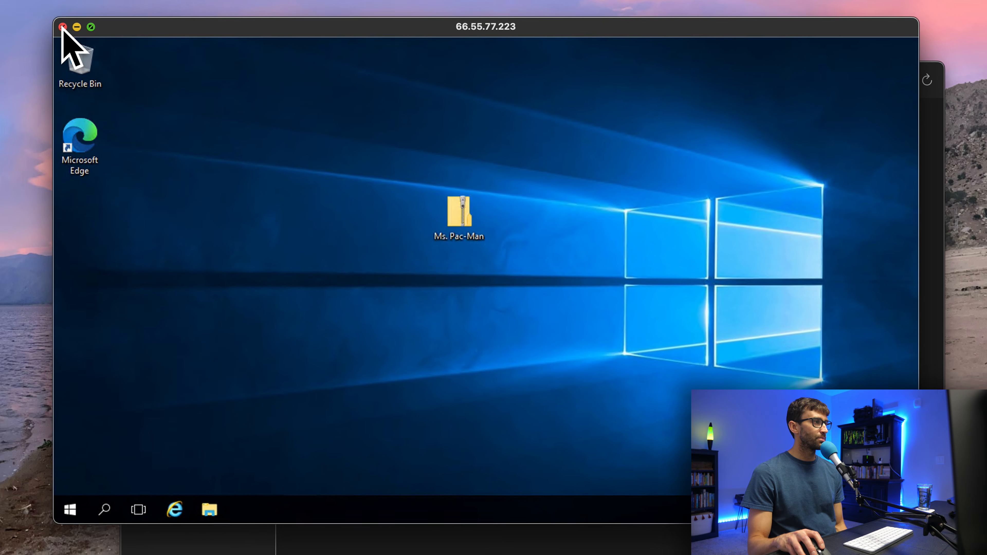
left_click(16, 48)
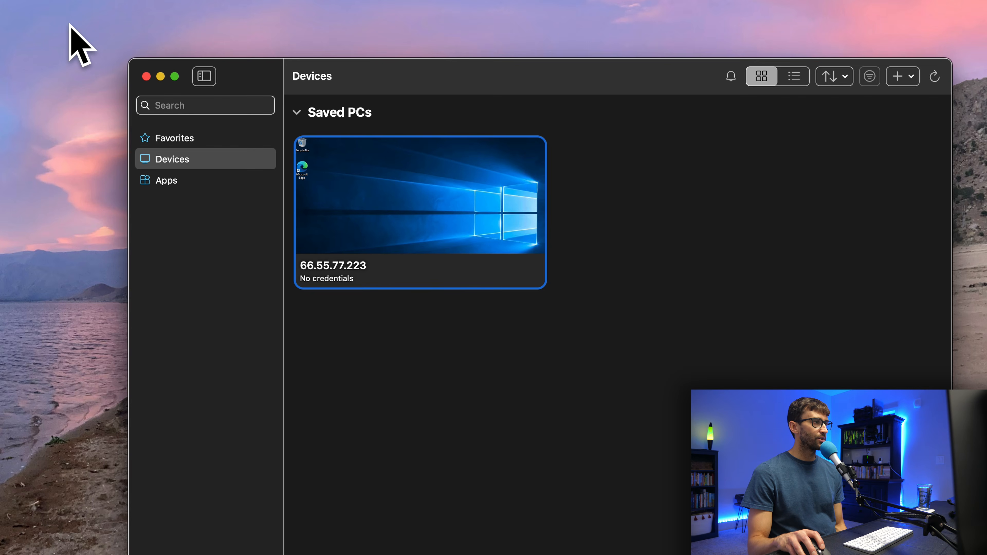
mouse_move(413, 211)
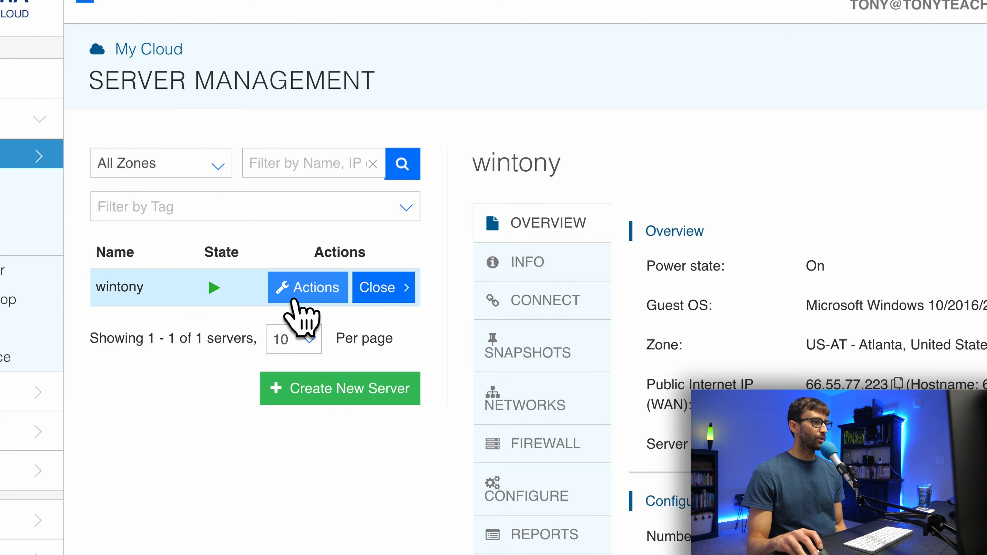
left_click(293, 298)
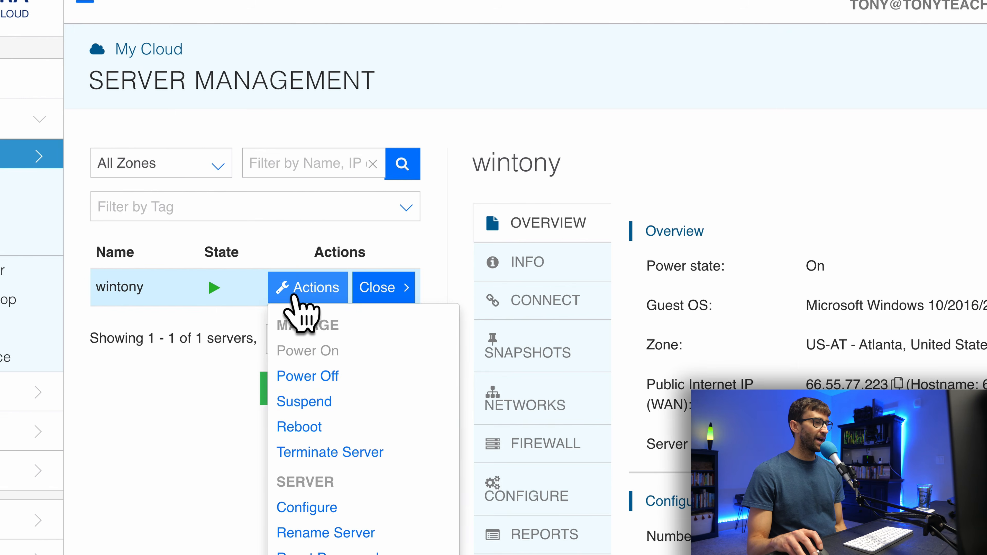
left_click(331, 377)
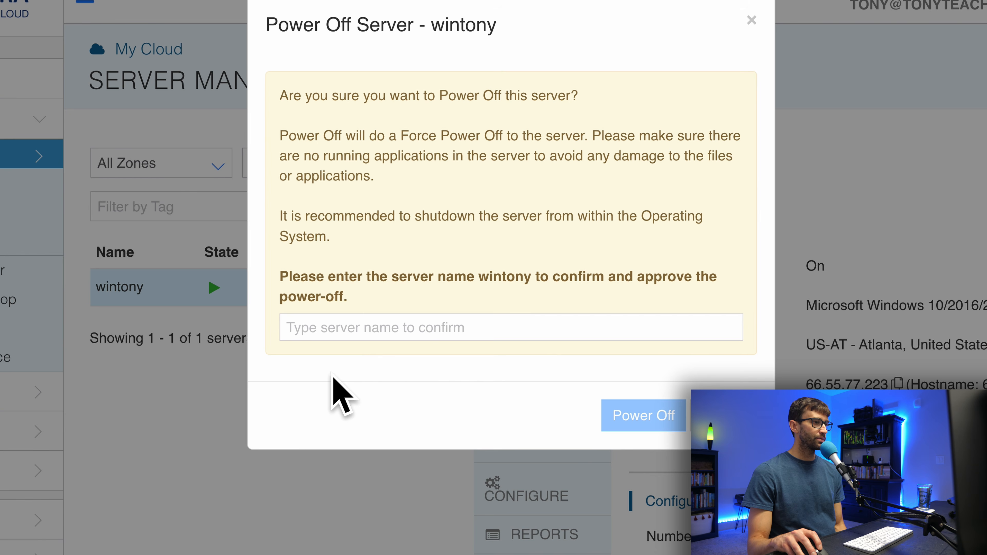
type("wint")
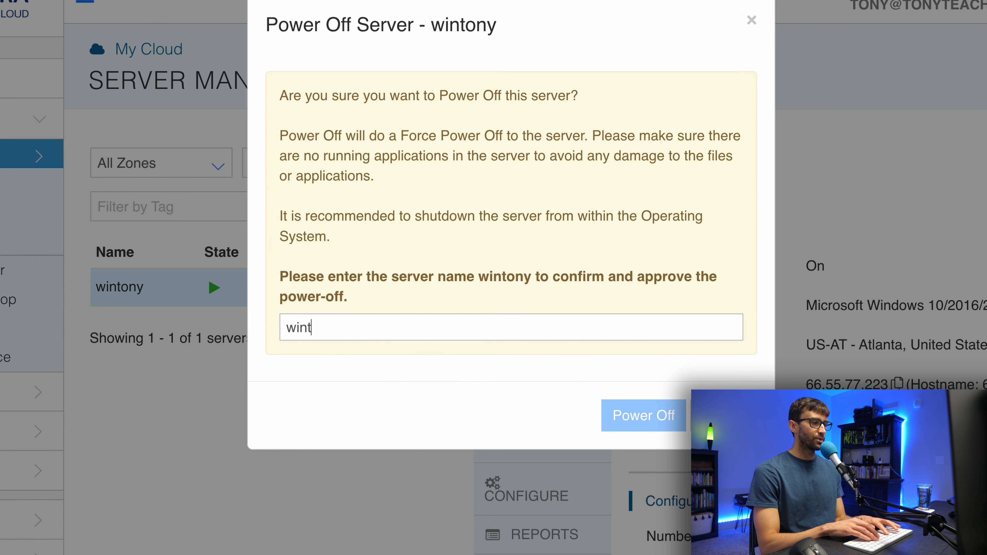
type("ony")
left_click(639, 416)
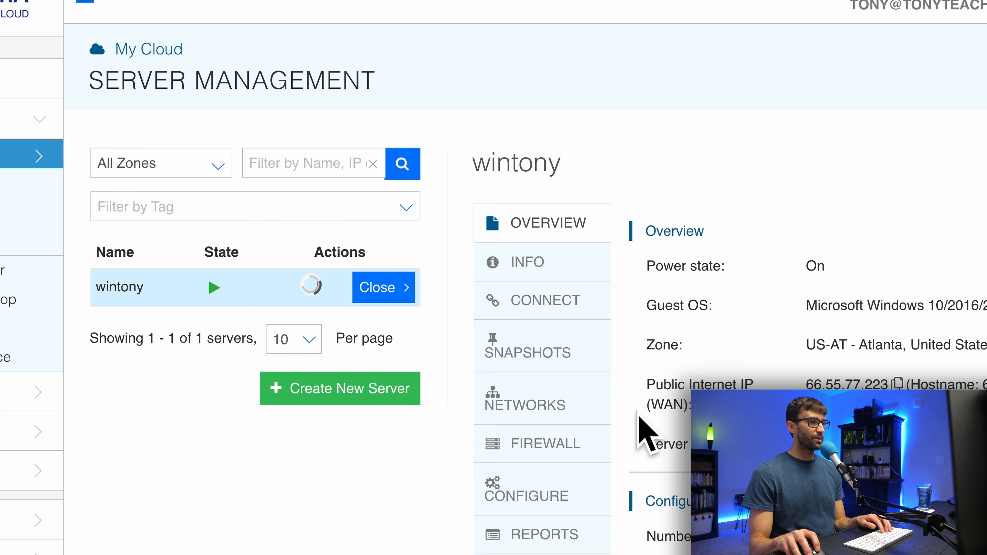